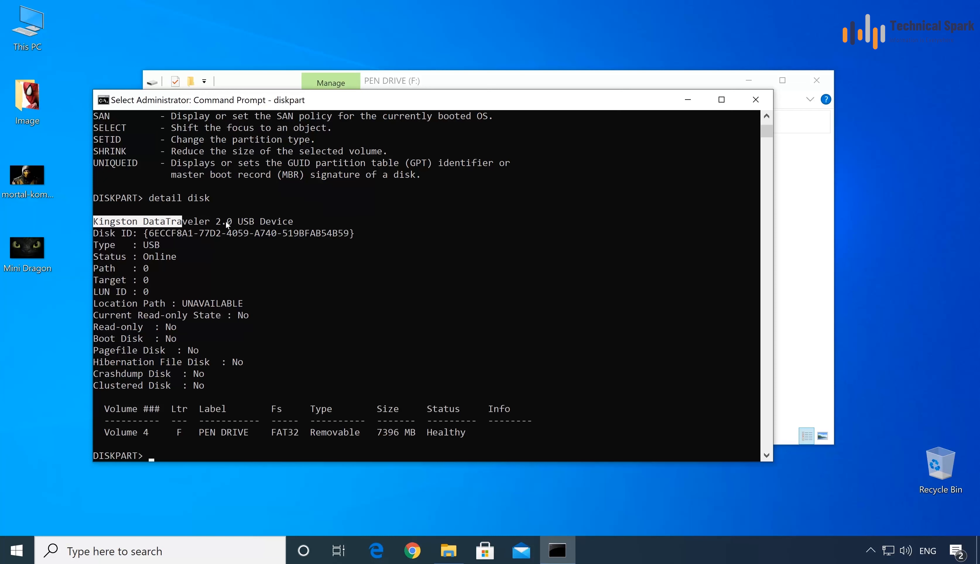
Set the read-only attribute on the selected disk in DiskPart with "attributes disk set readonly".
mouse_move(162, 245)
left_mouse_down()
mouse_move(141, 247)
mouse_move(174, 254)
left_mouse_up()
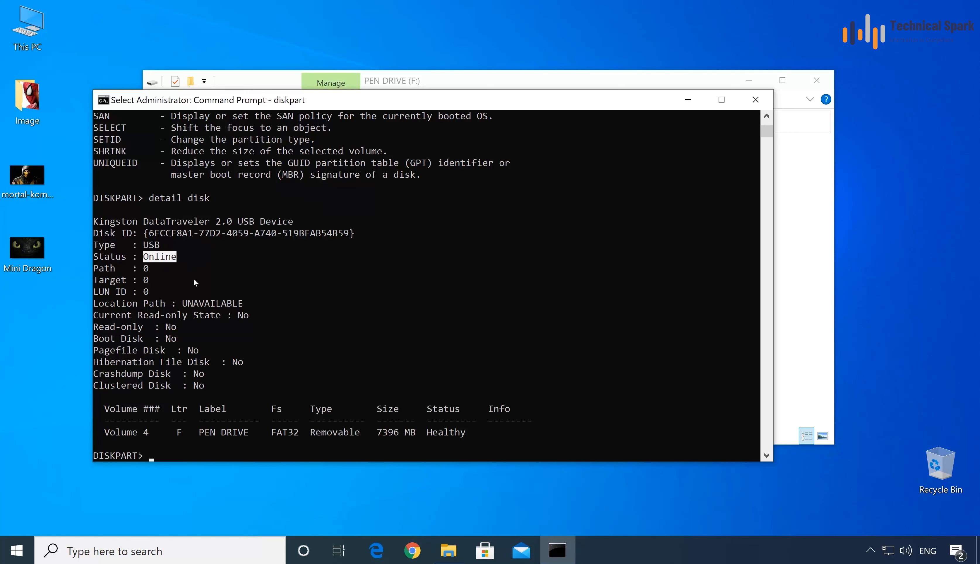
left_click(279, 338)
scroll(246, 380, "down", 2)
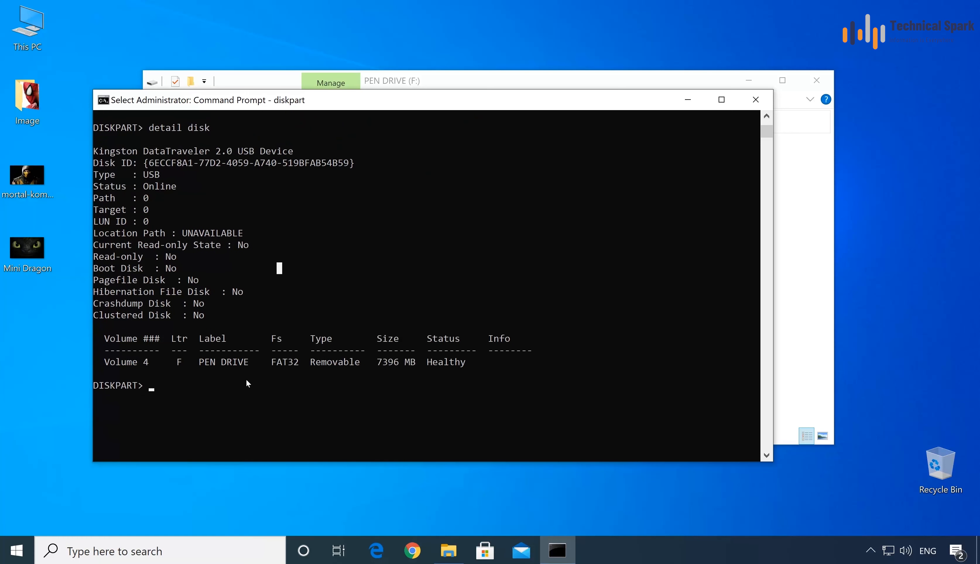
type("attributes disk")
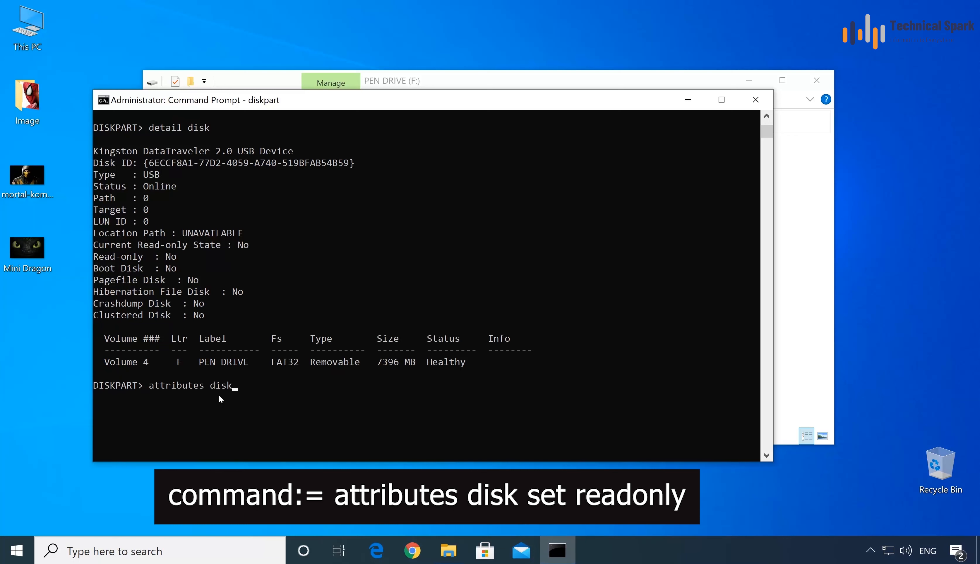
type(" set readonly")
key("Return")
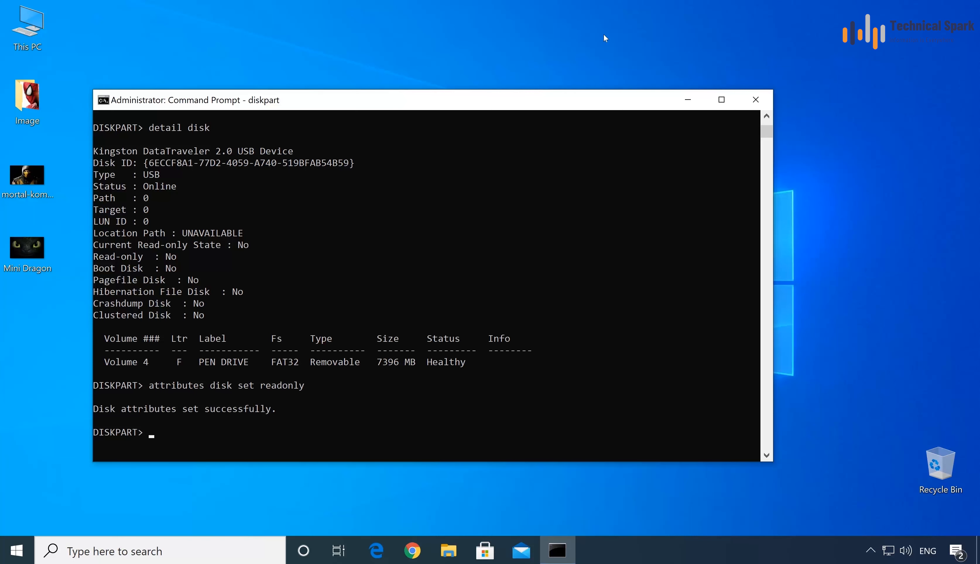
Switch to File Explorer, open PEN DRIVE (F:) and check which commands are offered for its empty folder area.
left_click(455, 554)
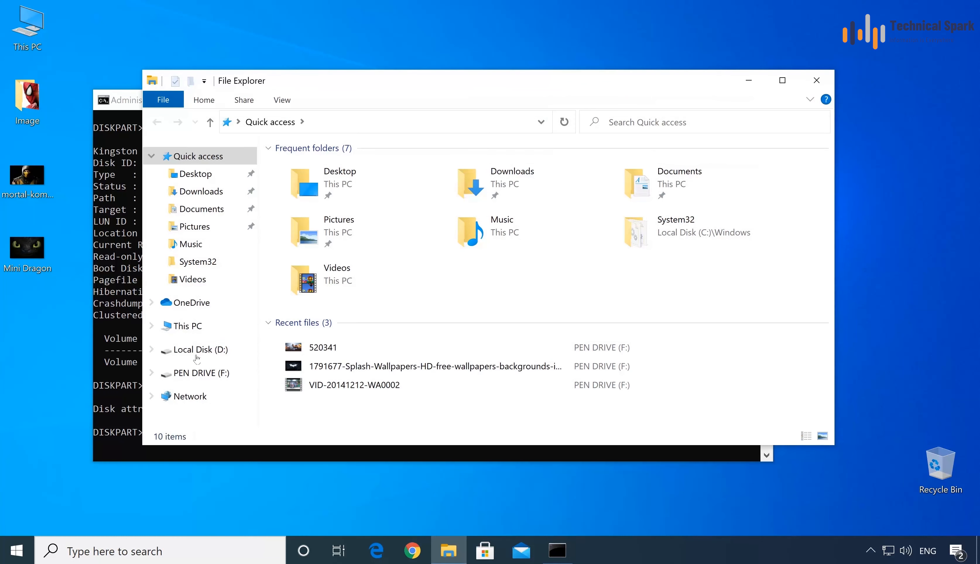
left_click(190, 326)
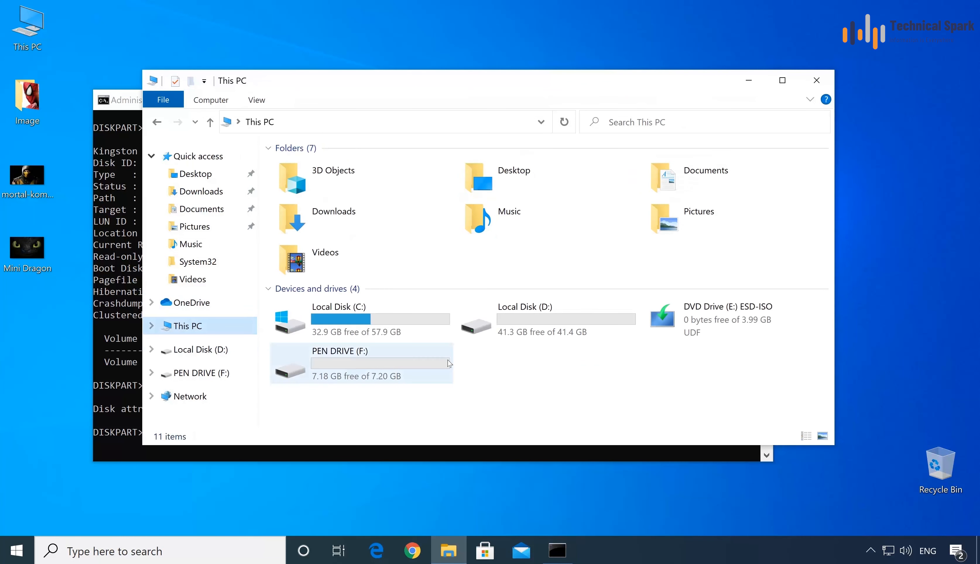
double_click(374, 365)
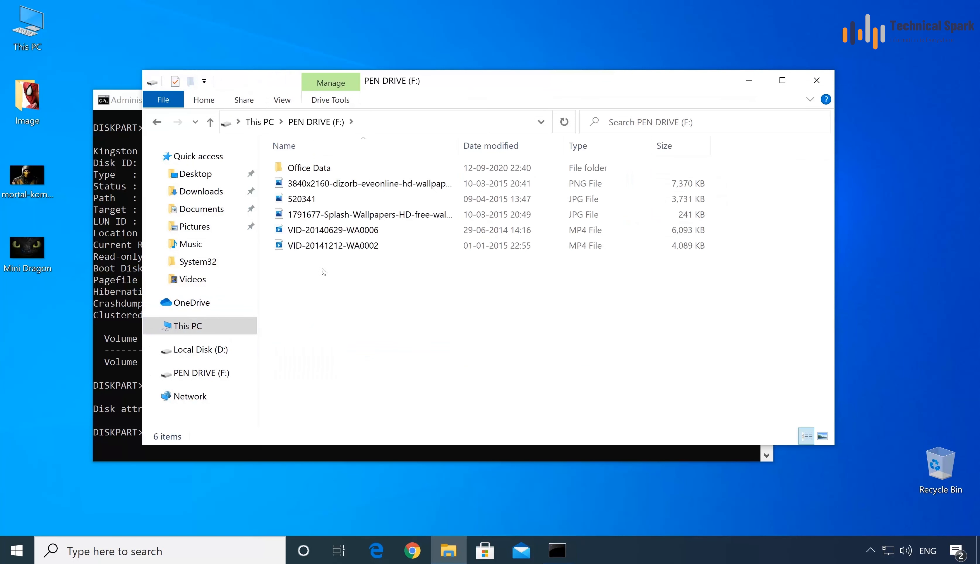
right_click(350, 293)
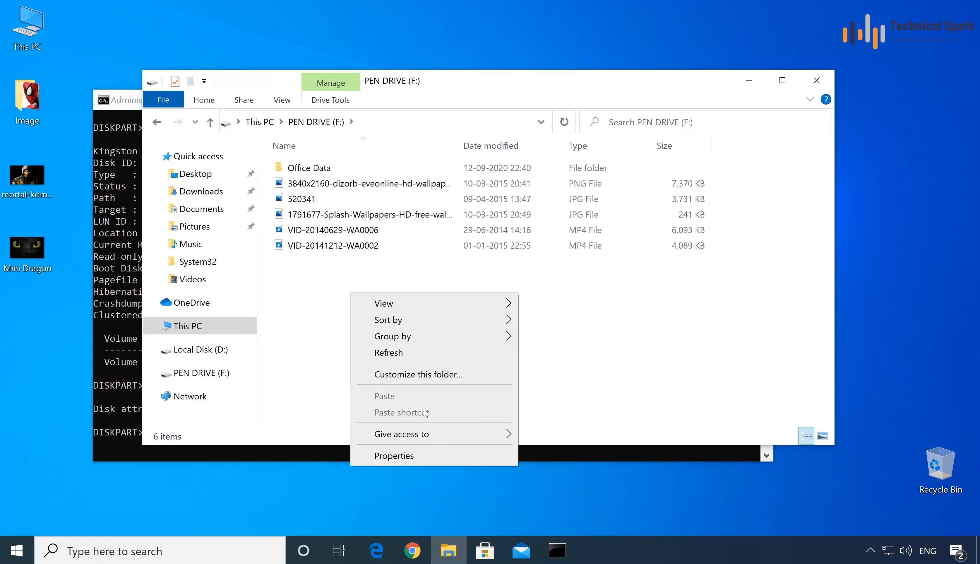
left_click(247, 302)
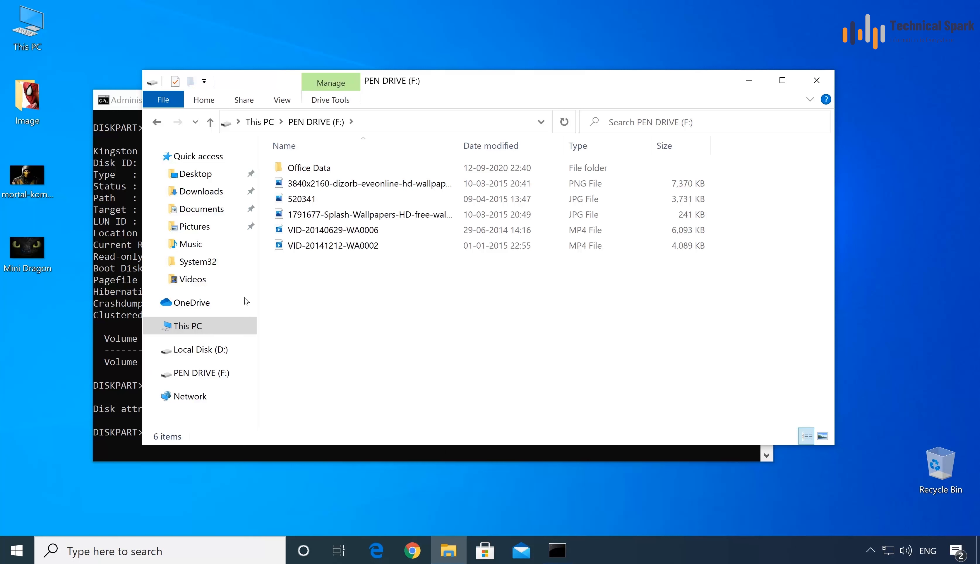
Try to copy the Mini Dragon image from the desktop into PEN DRIVE (F:), retry once, and cancel the transfer.
right_click(28, 249)
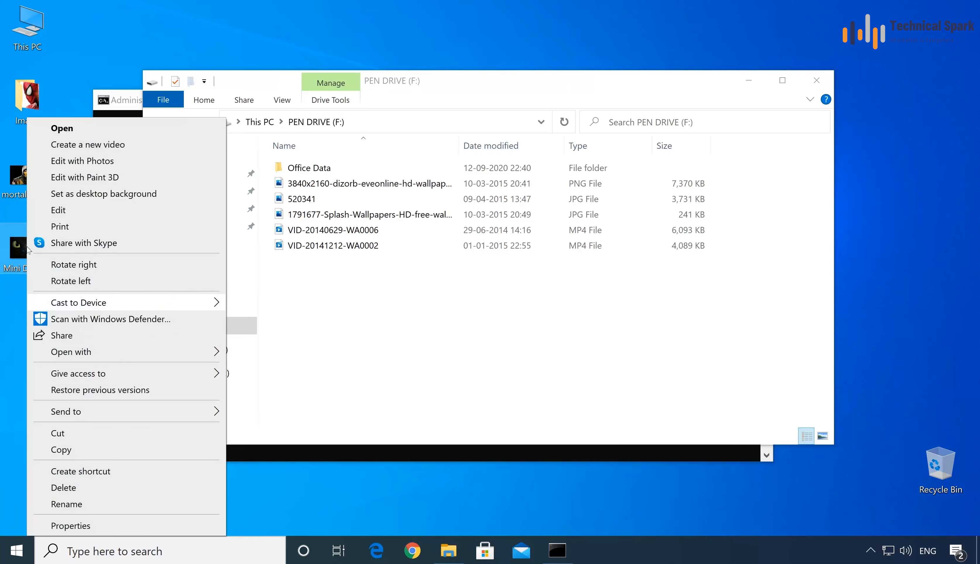
left_click(98, 451)
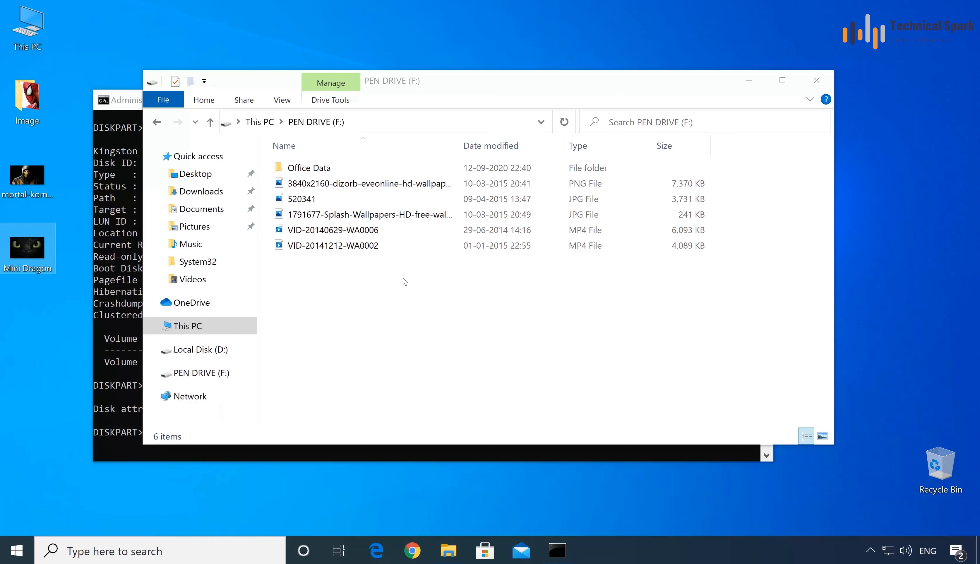
right_click(414, 288)
left_click(450, 378)
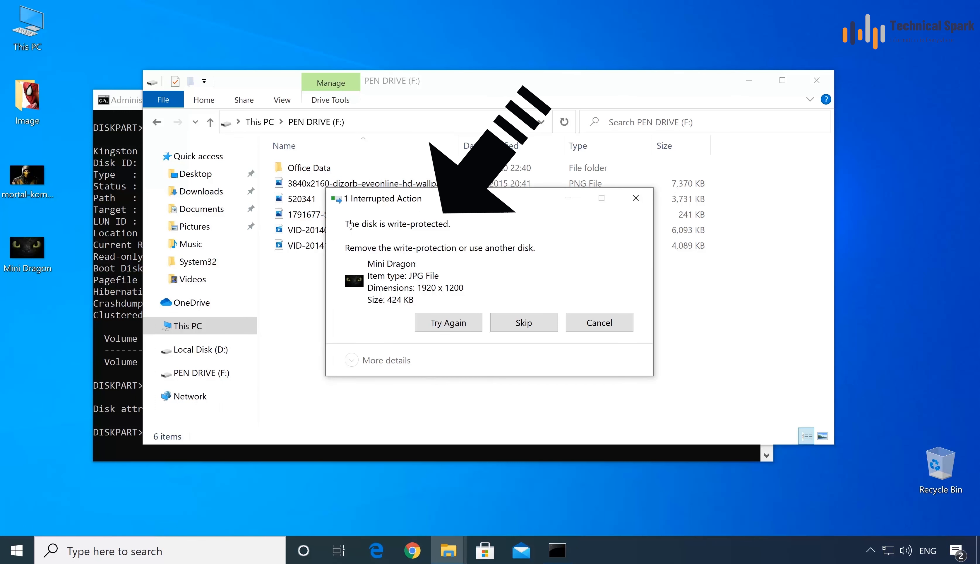
left_click(450, 328)
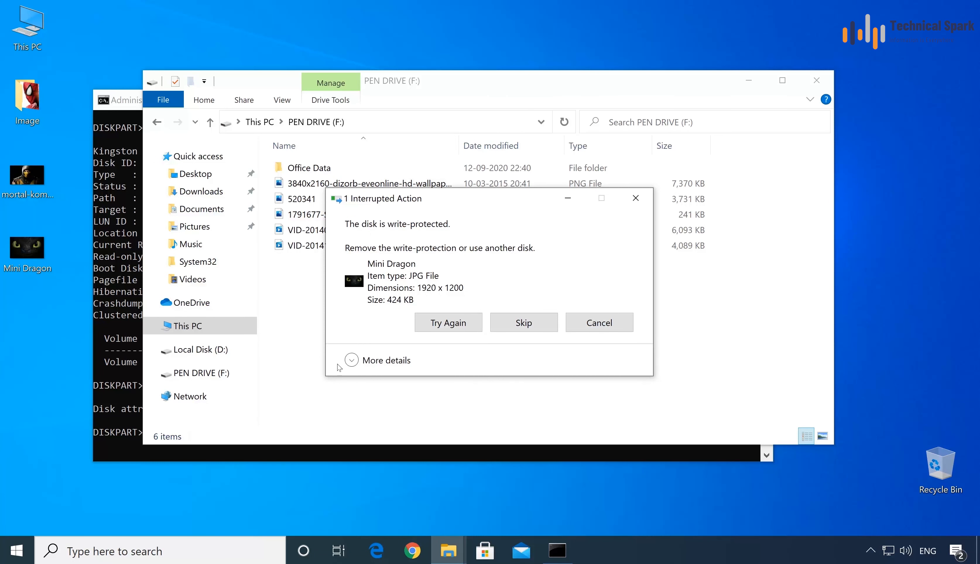
left_click(600, 323)
left_click(136, 326)
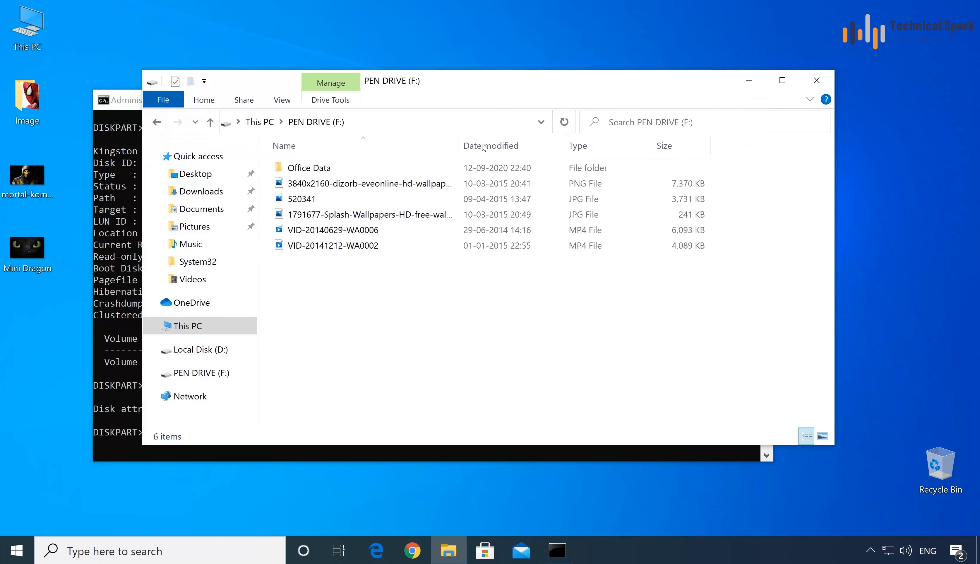
Check which file commands are offered for the video VID-20141212-WA0002 on the pen drive.
left_click(522, 82)
left_click(354, 248)
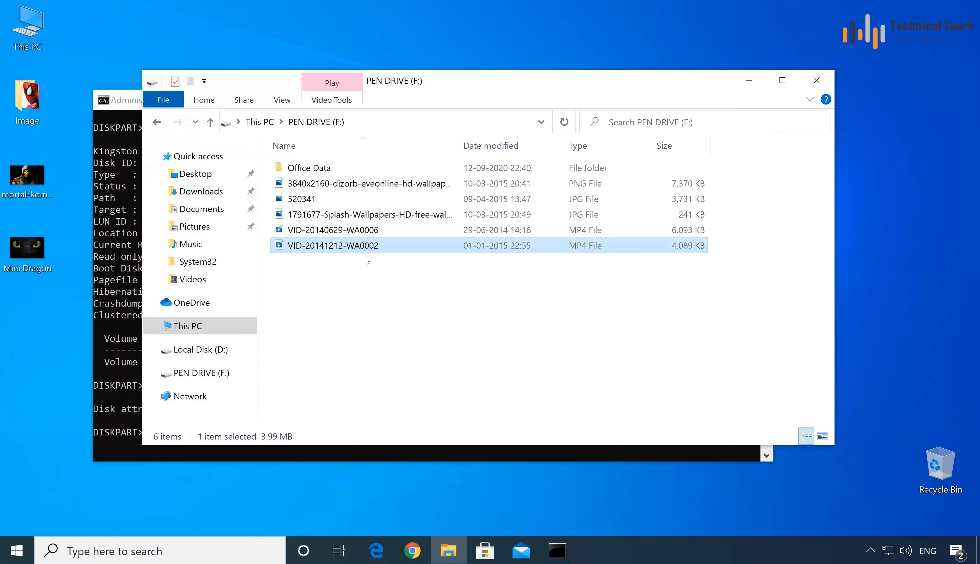
right_click(386, 245)
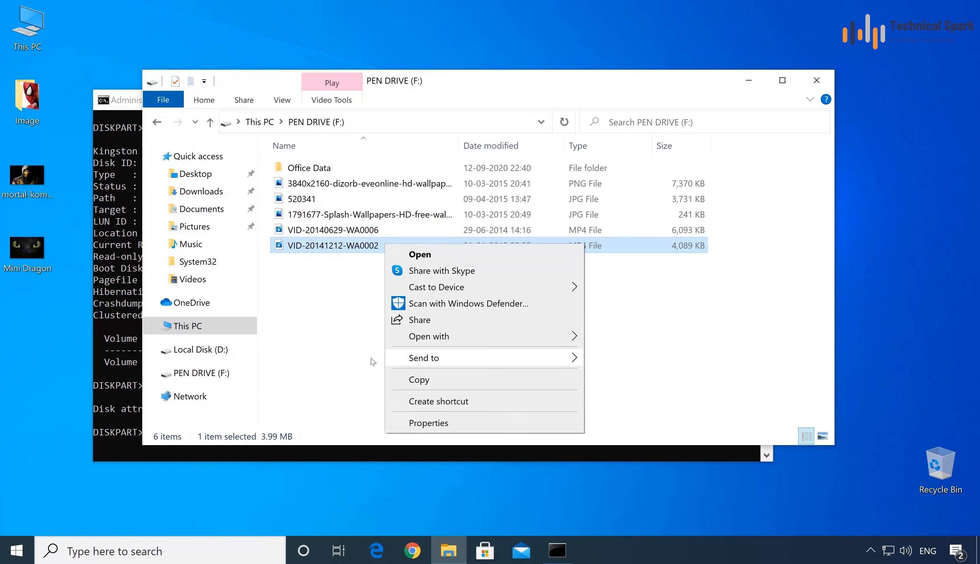
left_click(315, 317)
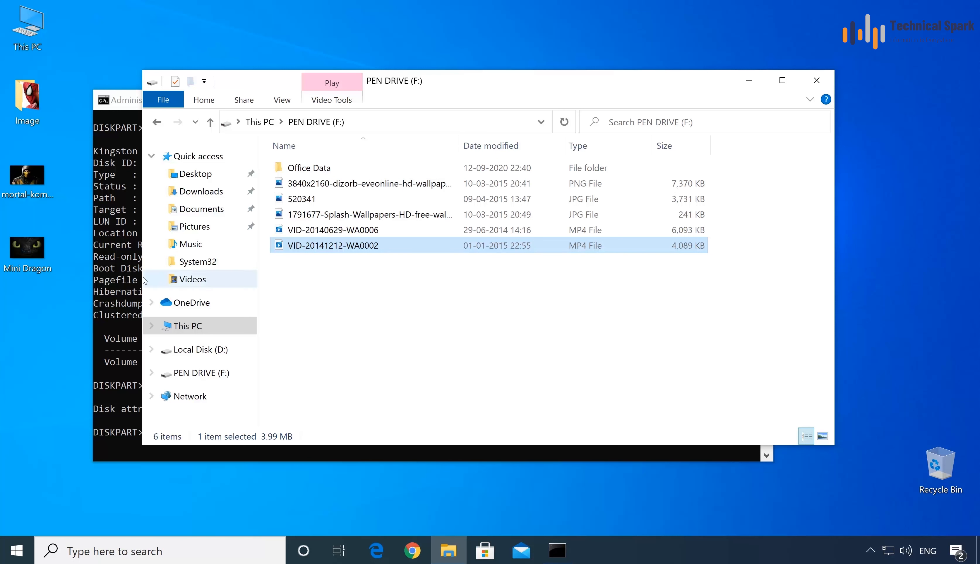
Switch to Command Prompt and remove the disk's read-only attribute in DiskPart with "attributes disk clear readonly".
left_click(109, 260)
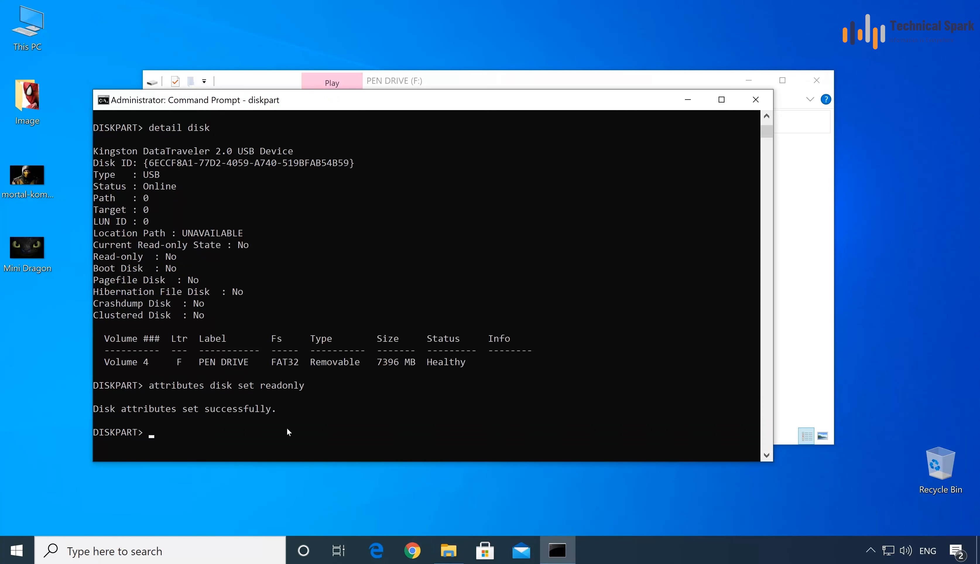
key("Up")
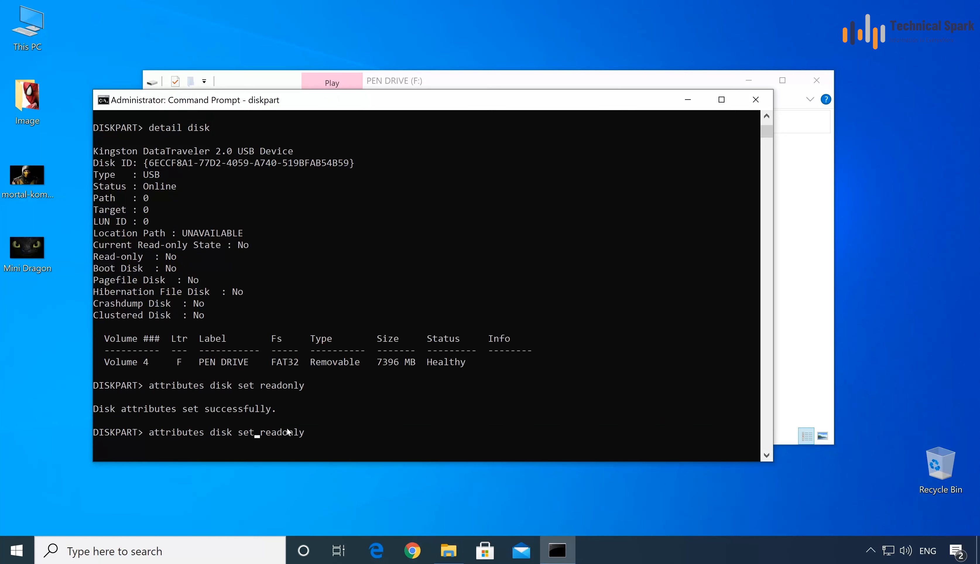
key("BackSpace")
key("BackSpace")
key("BackSpace")
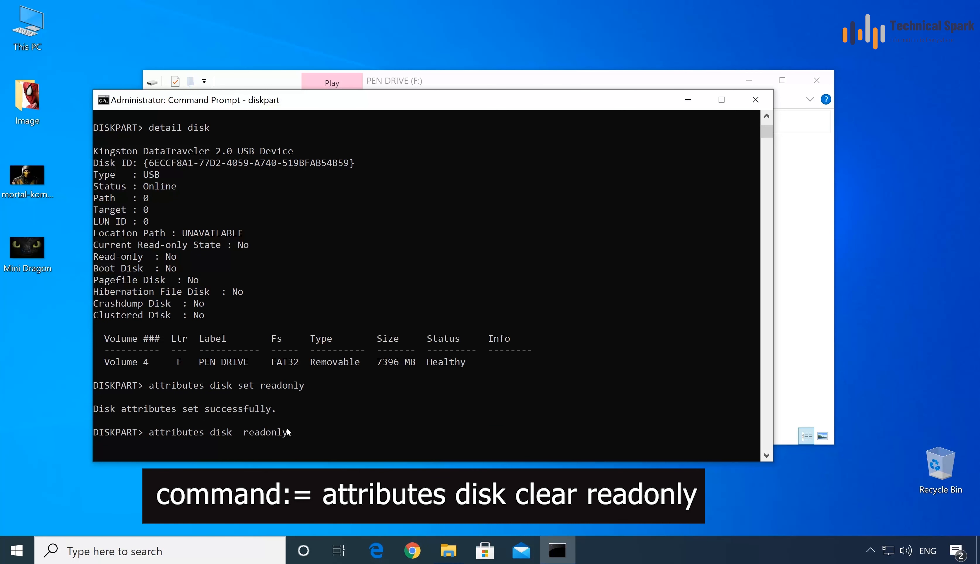
type("clear")
key("Return")
key("Return")
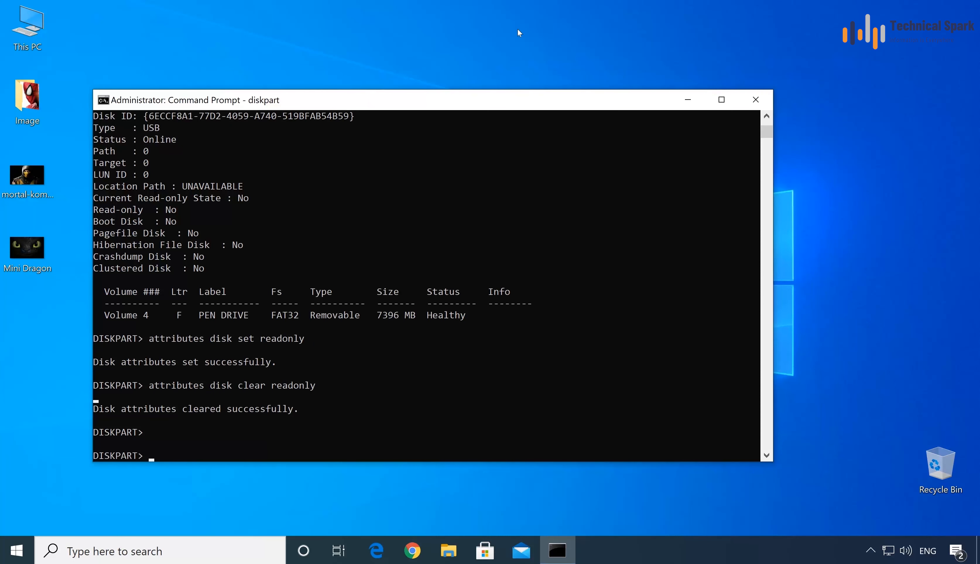
Switch to File Explorer, open PEN DRIVE (F:) and create a new text document named abs.
left_click(449, 550)
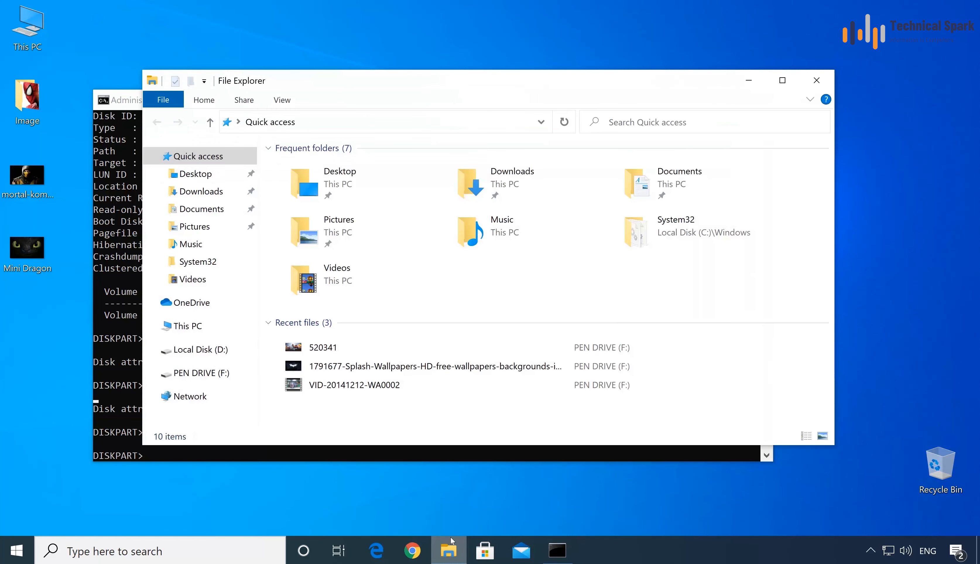
left_click(187, 326)
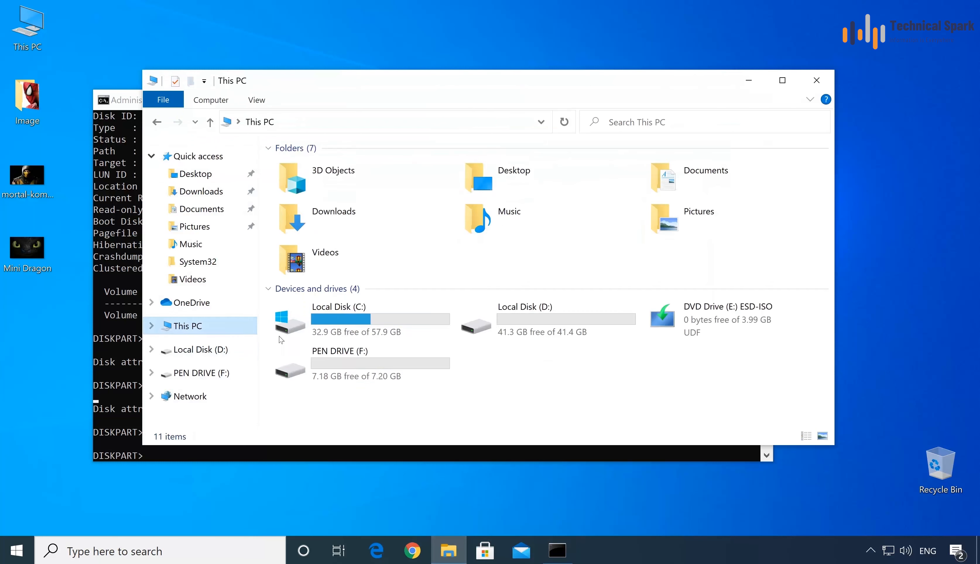
left_click(380, 365)
double_click(380, 366)
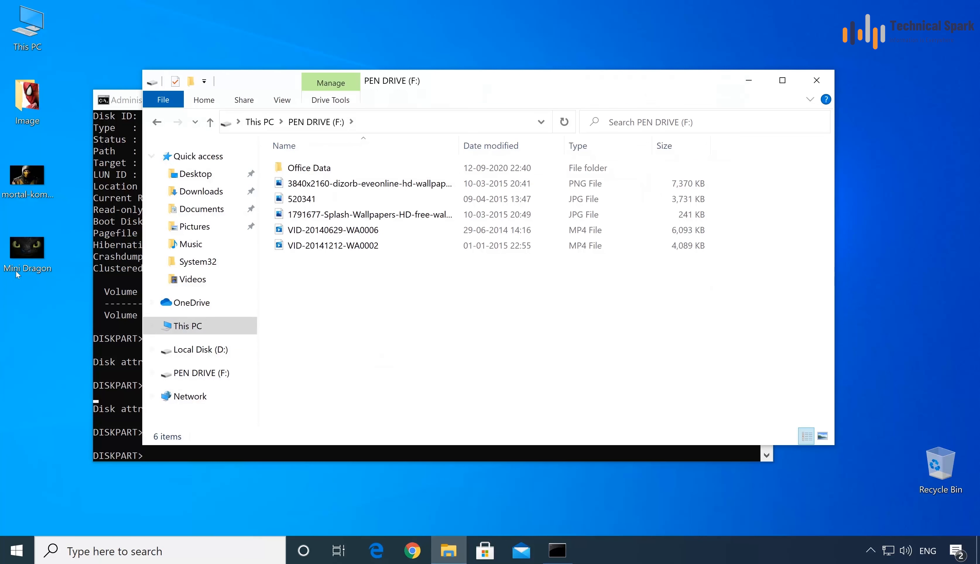
right_click(394, 278)
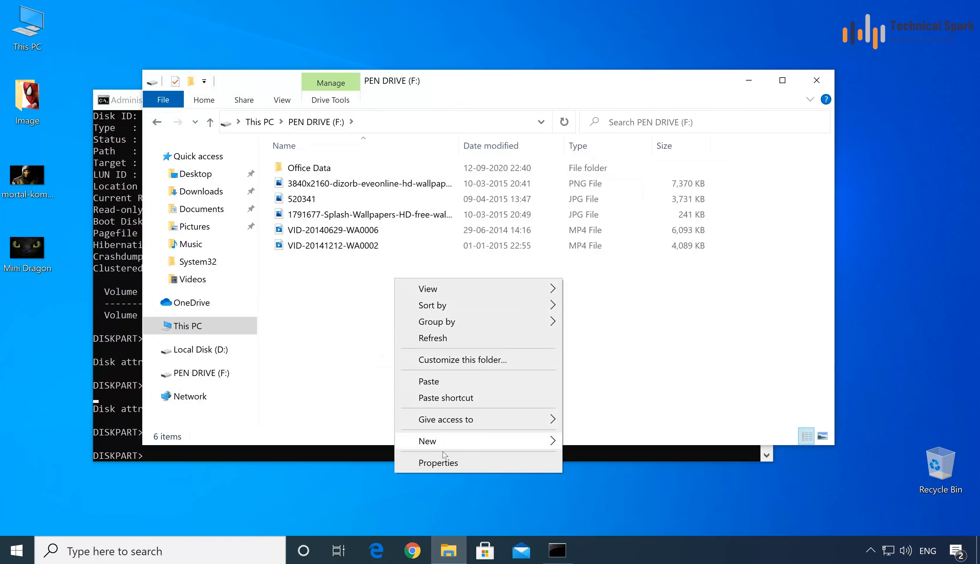
mouse_move(444, 449)
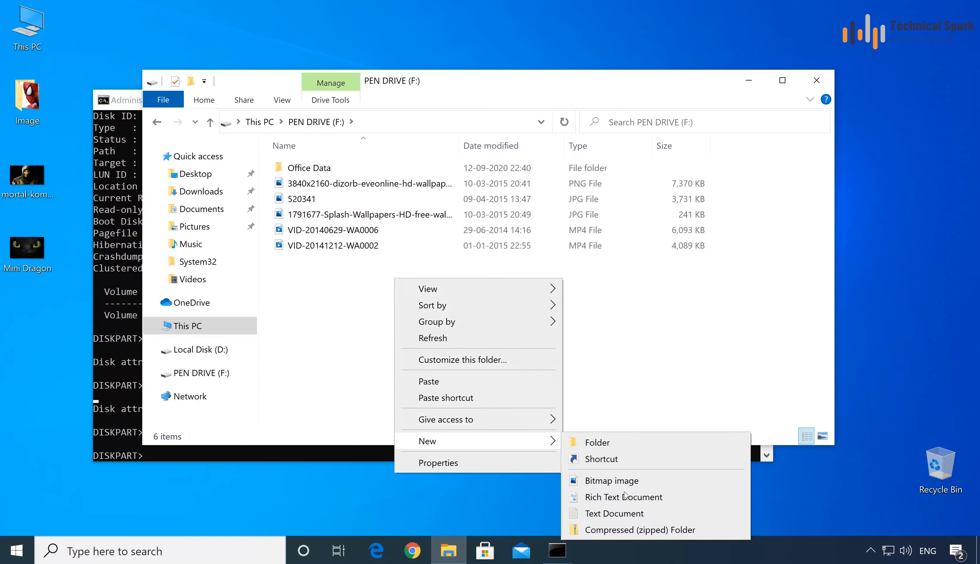
left_click(624, 514)
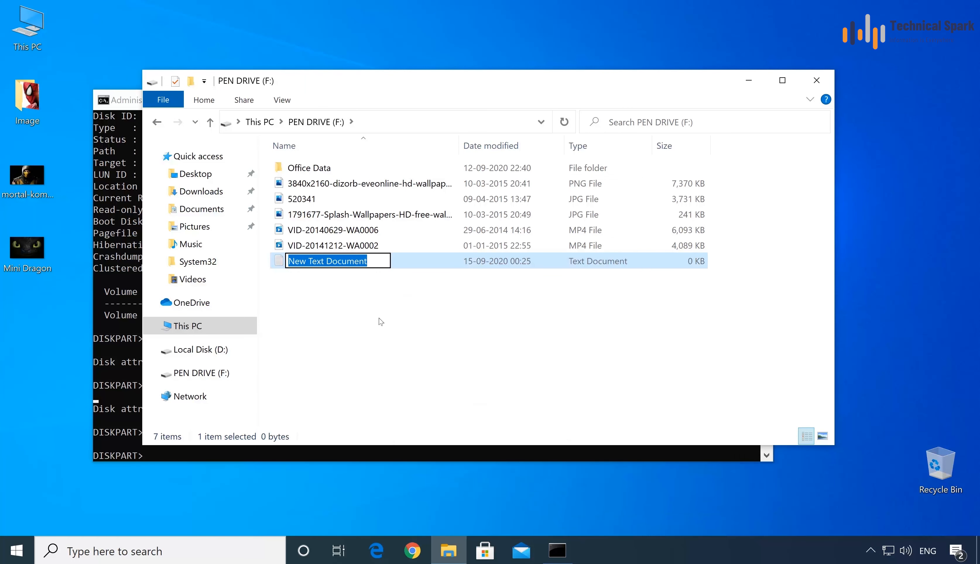
type("abs")
key("Return")
Create a new folder named 123 in the root of PEN DRIVE (F:).
right_click(366, 312)
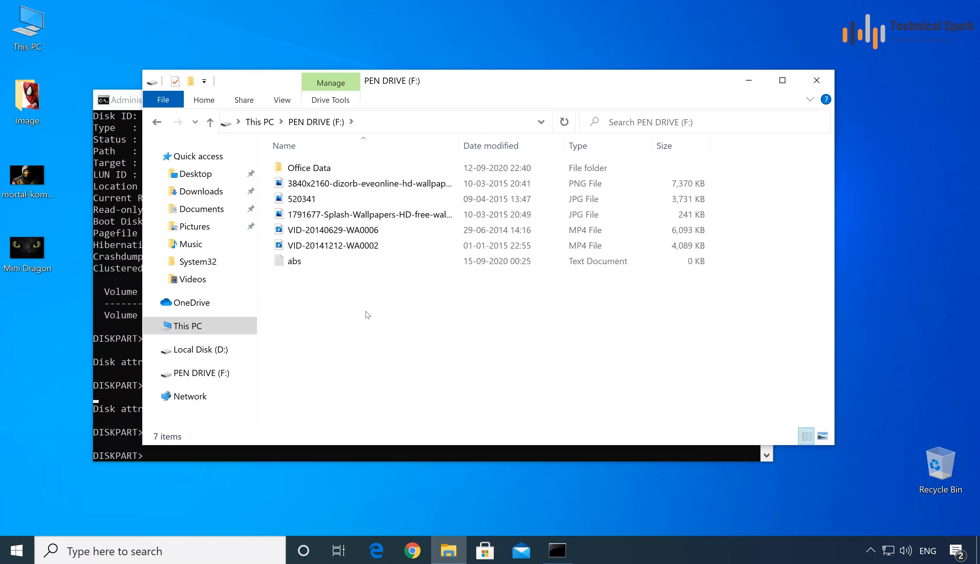
mouse_move(451, 490)
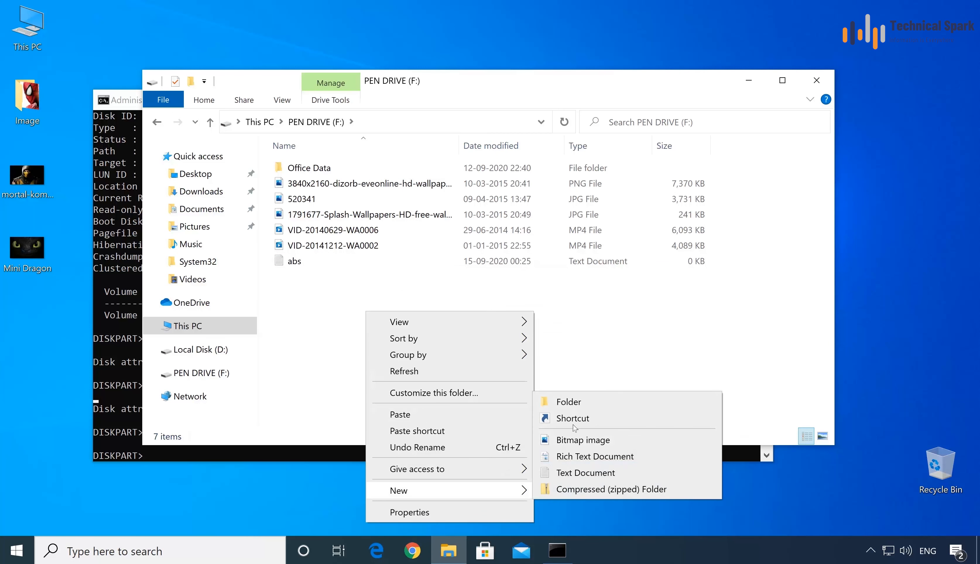
left_click(569, 401)
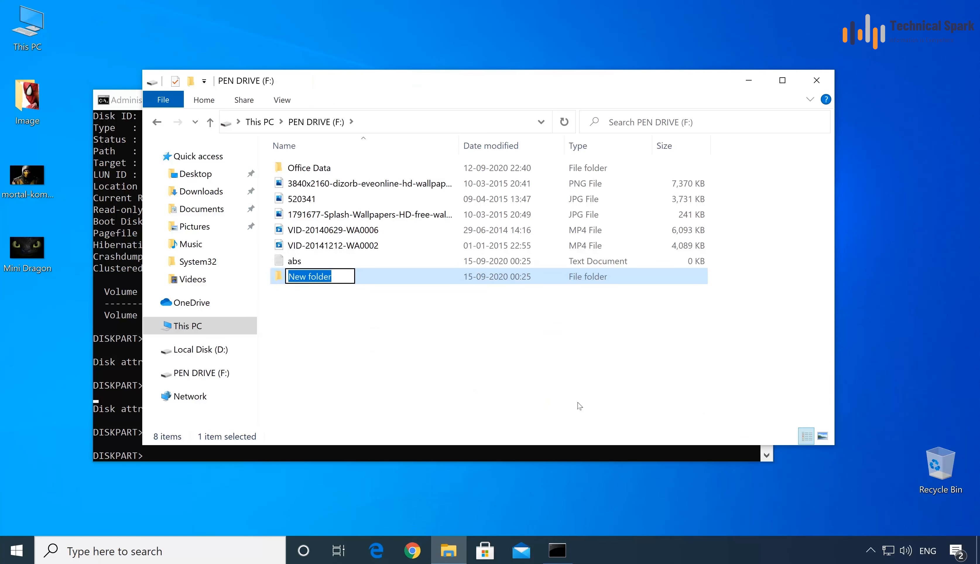
type("123")
left_click(383, 356)
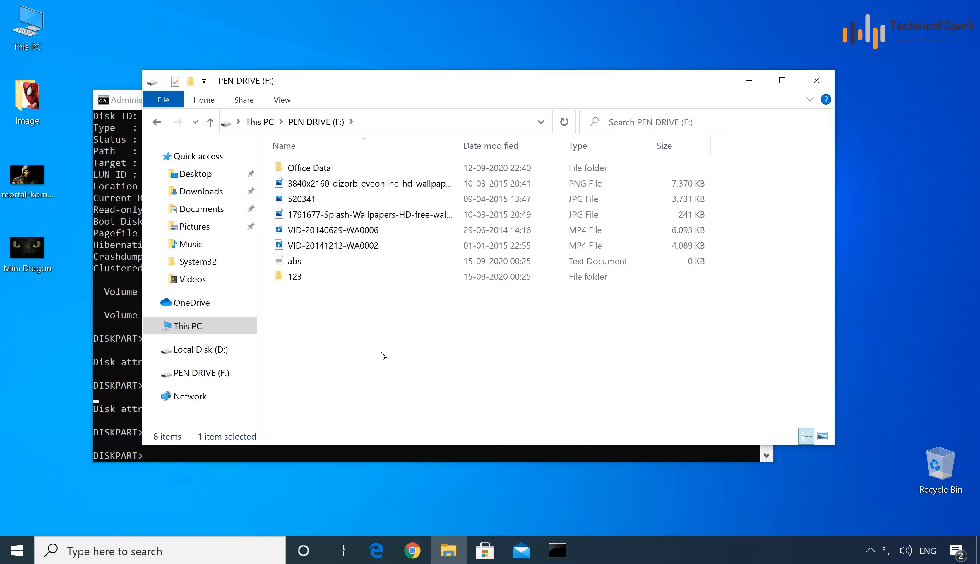
Copy the Mini Dragon image from the desktop into PEN DRIVE (F:).
right_click(21, 252)
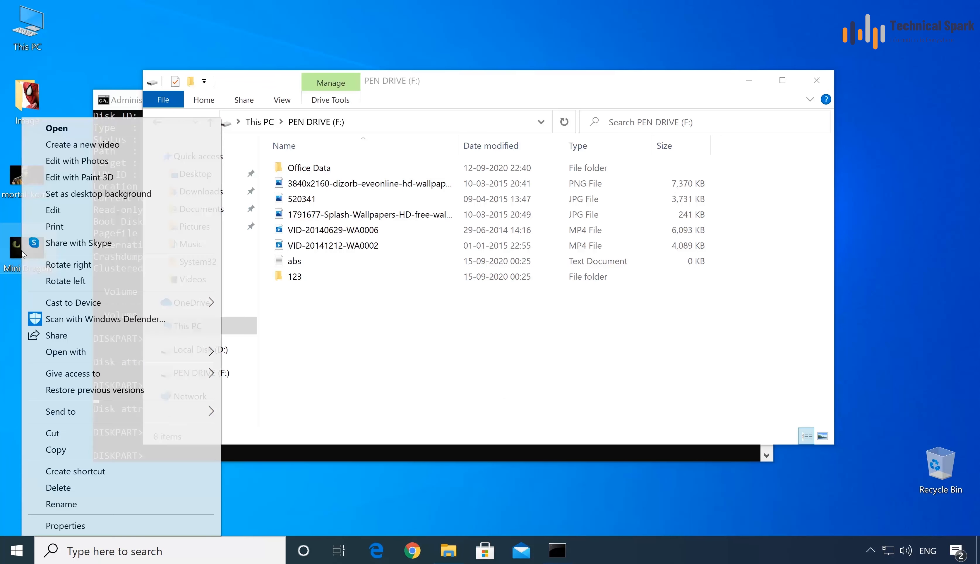
left_click(93, 449)
right_click(407, 310)
left_click(460, 412)
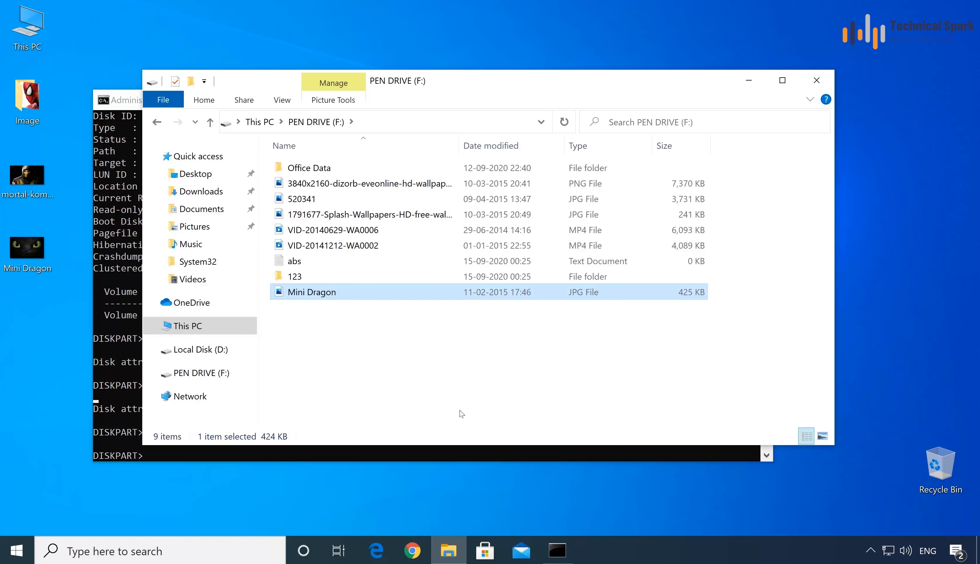
Switch to Command Prompt, review the DiskPart disk details and attribute commands, and close the window.
left_click(113, 110)
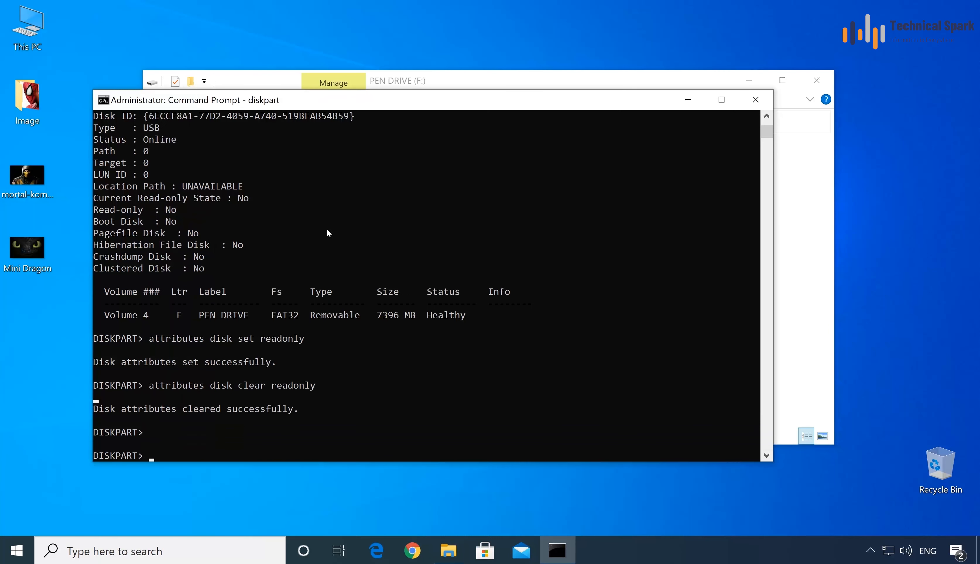
scroll(400, 300, "up", 9)
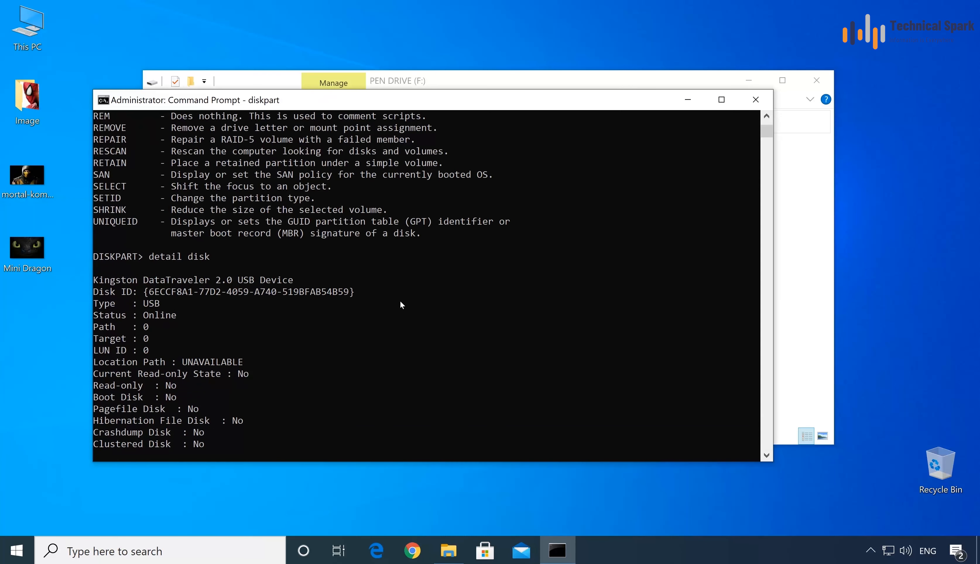
scroll(417, 312, "down", 9)
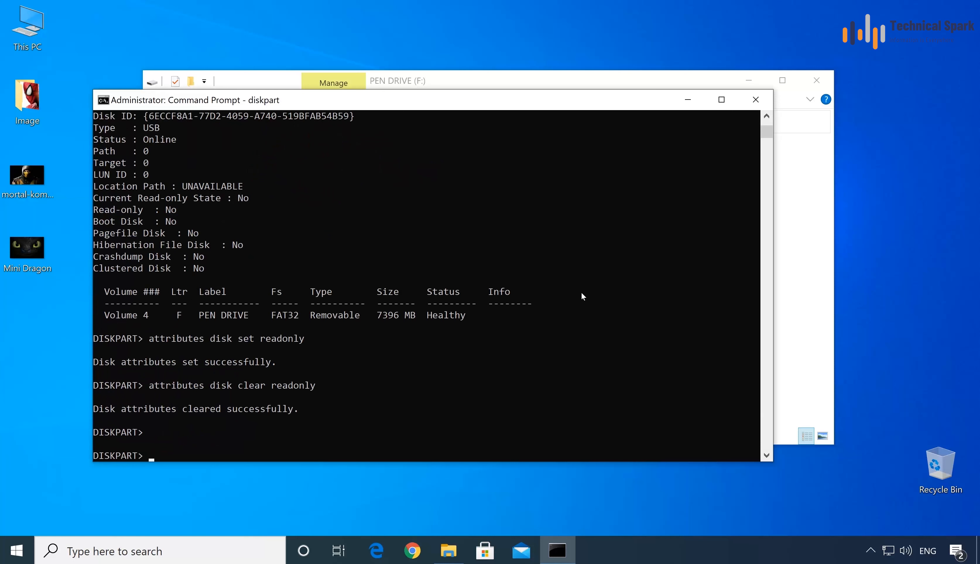
left_click(752, 107)
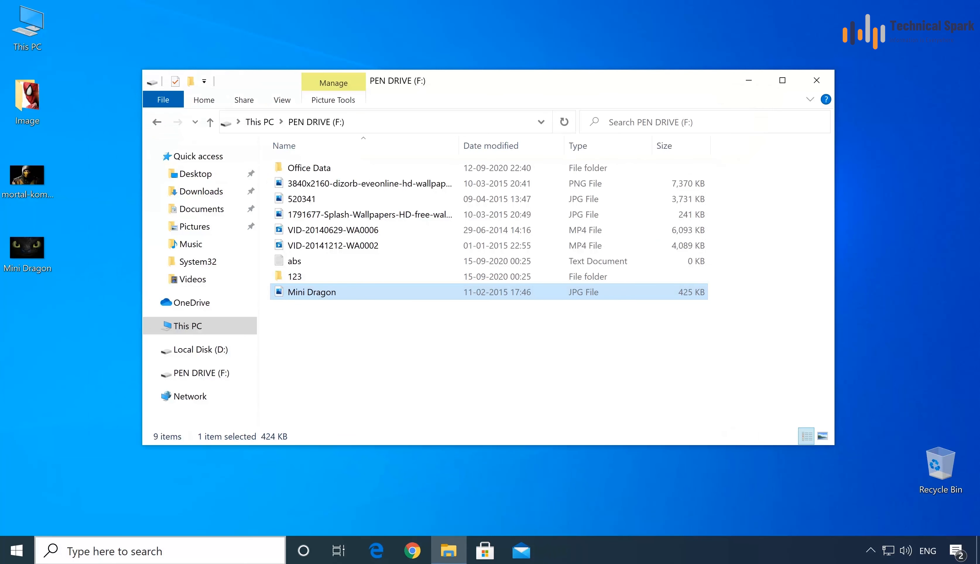
Search Windows for gpedit.msc, open Local Group Policy Editor, and widen its console tree and window.
key("super+s")
type("gpedit.msc")
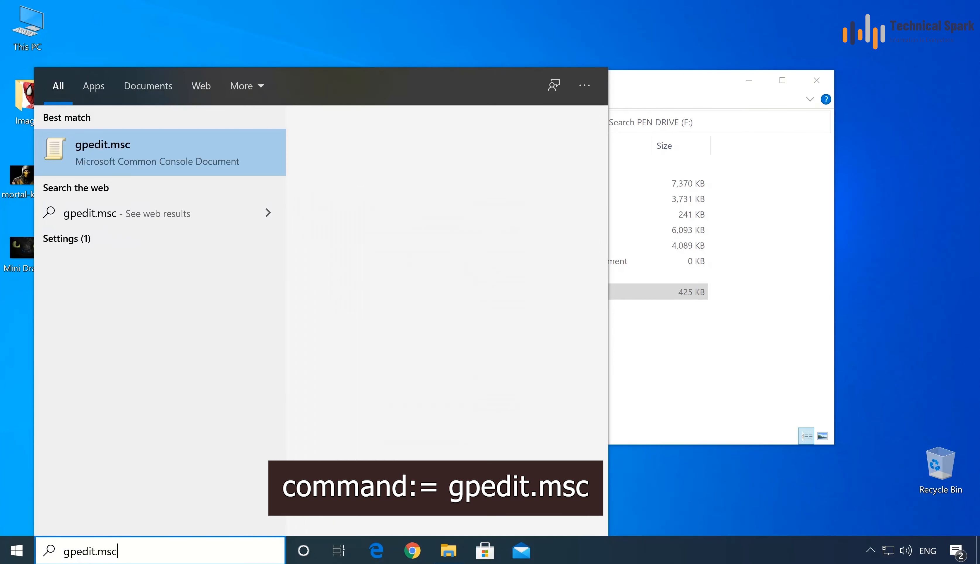
left_click(170, 141)
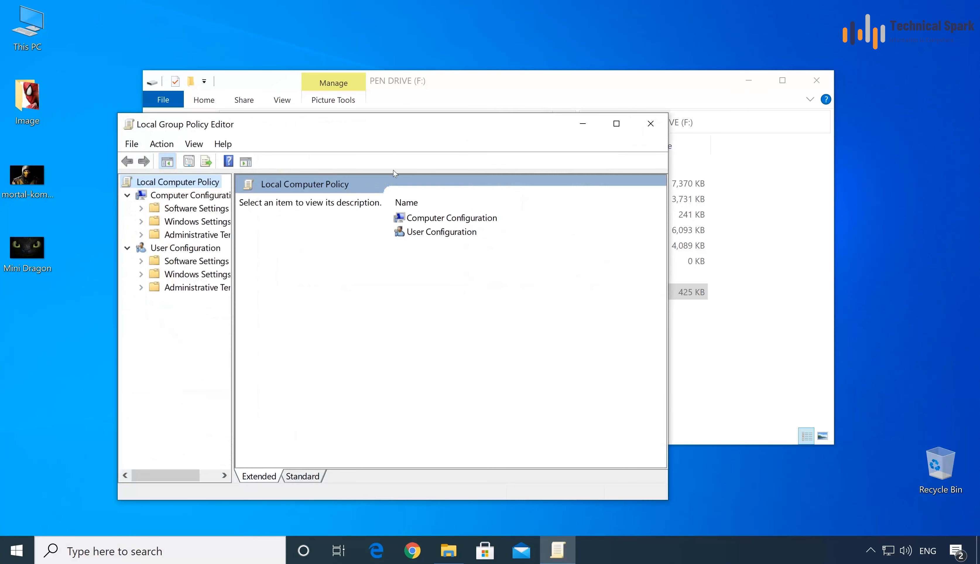
left_click_drag(261, 238, 333, 237)
left_click_drag(668, 247, 804, 246)
Open the policies under User Configuration > Administrative Templates > System > Removable Storage Access and widen the window to show their State and Comment columns.
left_click(186, 248)
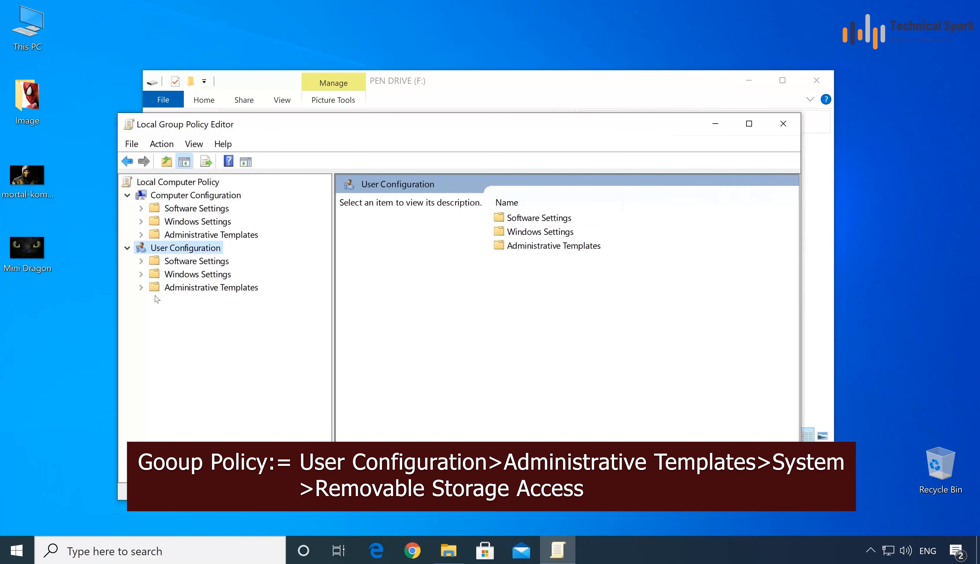
left_click(141, 287)
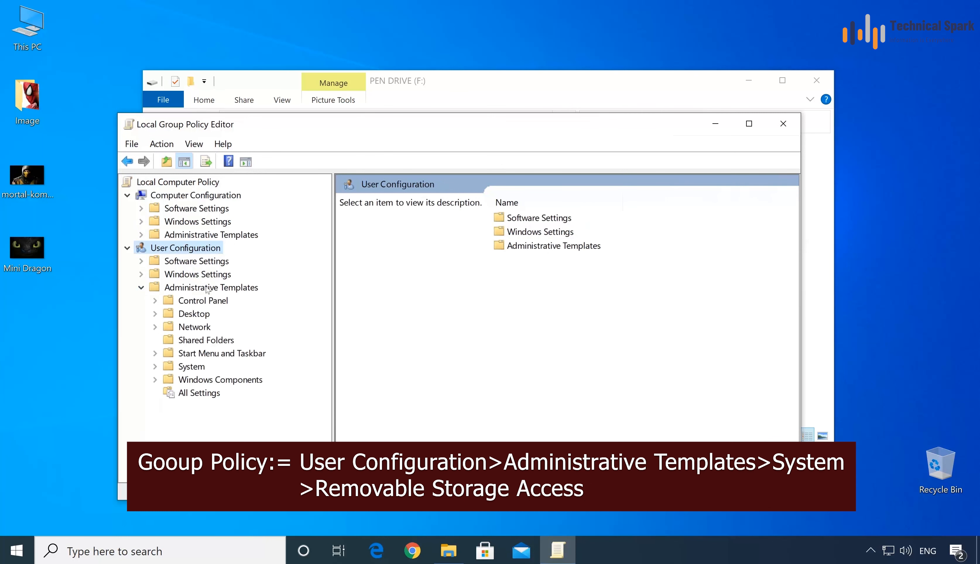
left_click(154, 366)
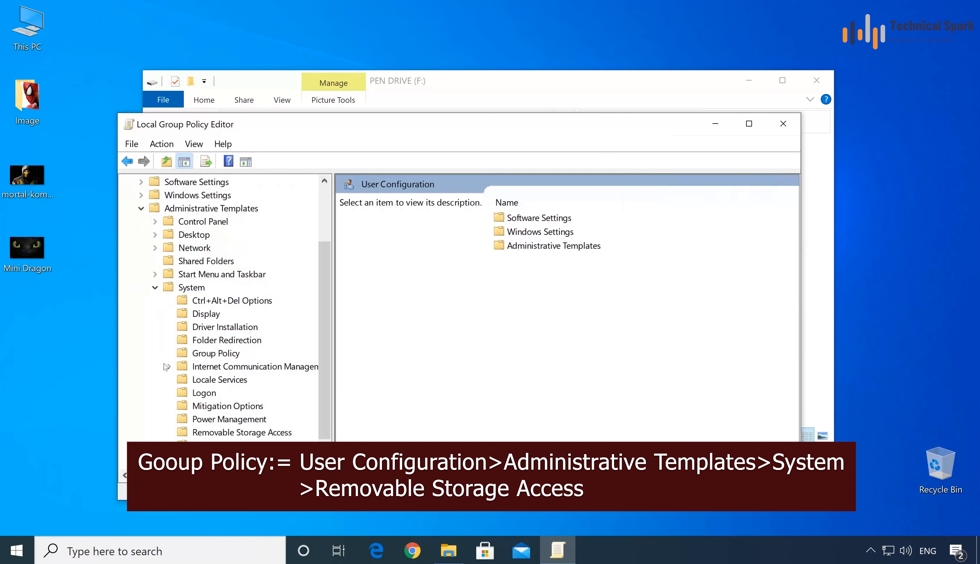
scroll(200, 357, "down", 1)
left_click(198, 265)
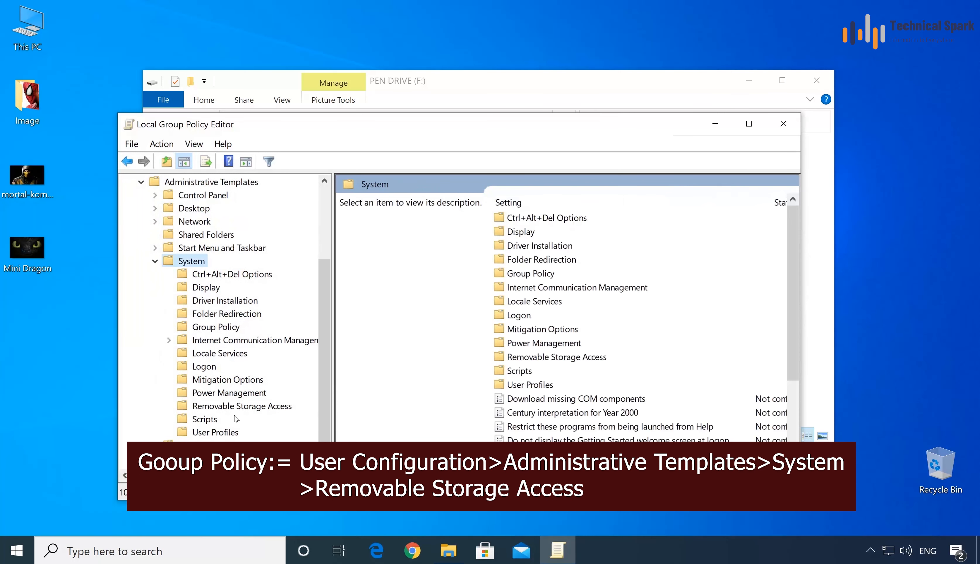
left_click(237, 406)
left_click_drag(803, 317, 923, 317)
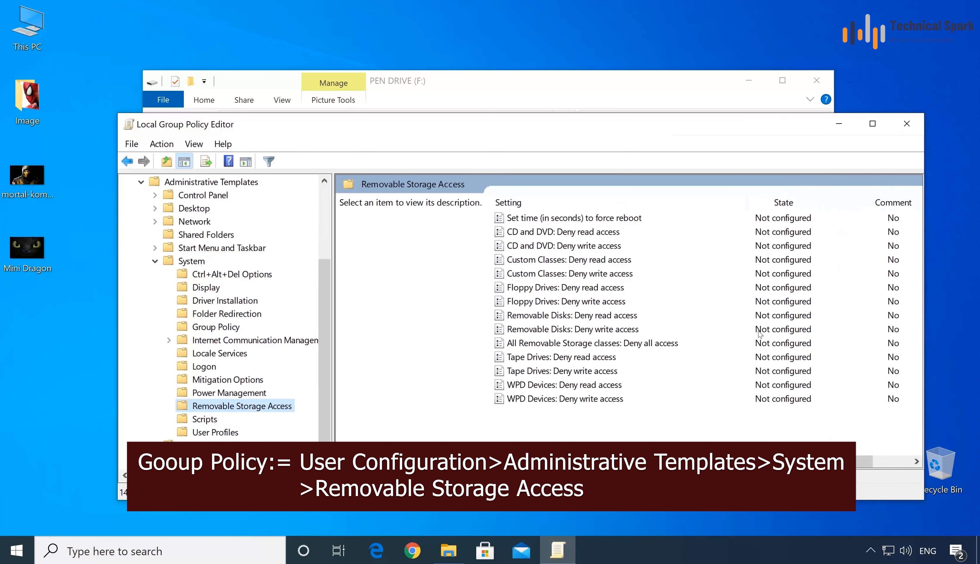
Set the "Removable Disks: Deny write access" policy to Enabled and apply it.
left_click(564, 320)
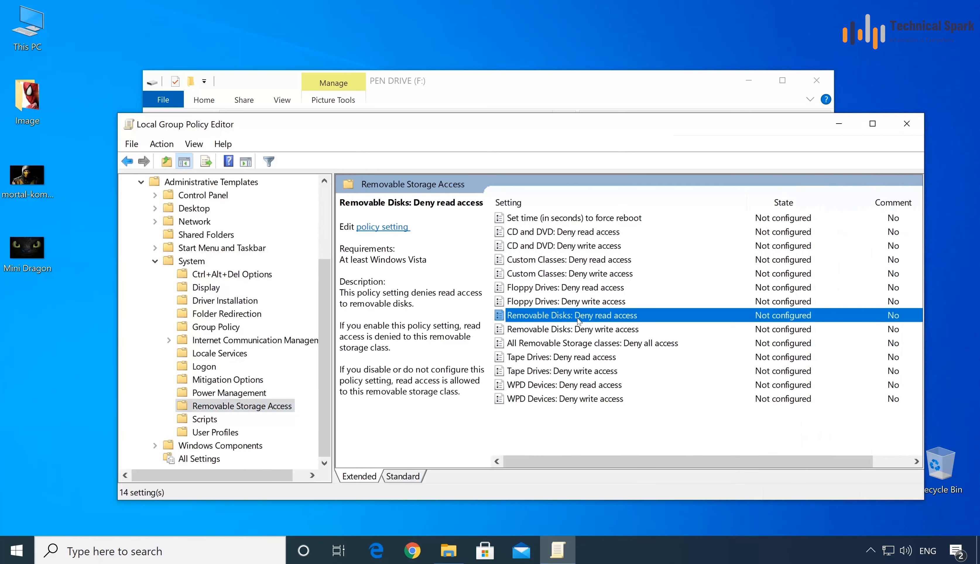
left_click(597, 334)
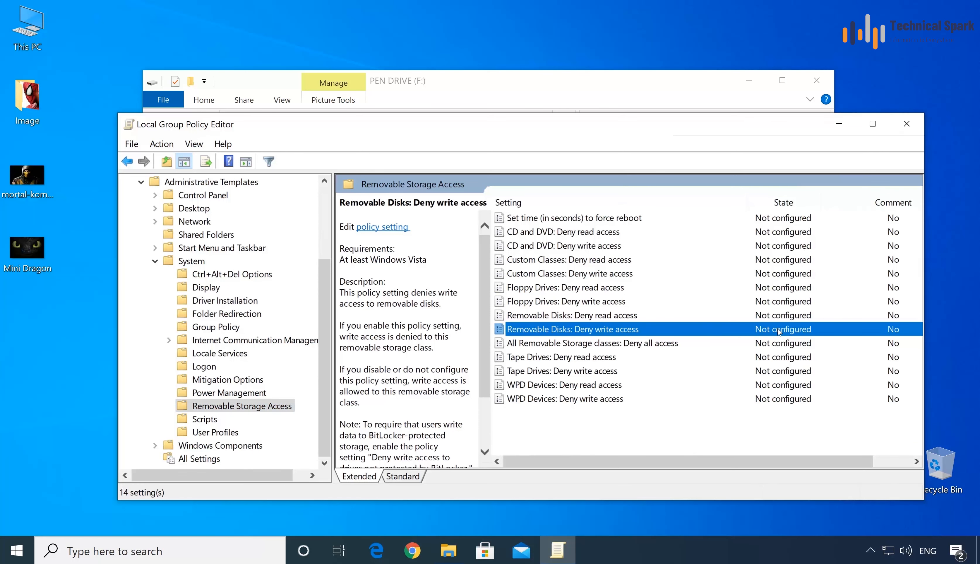
double_click(612, 330)
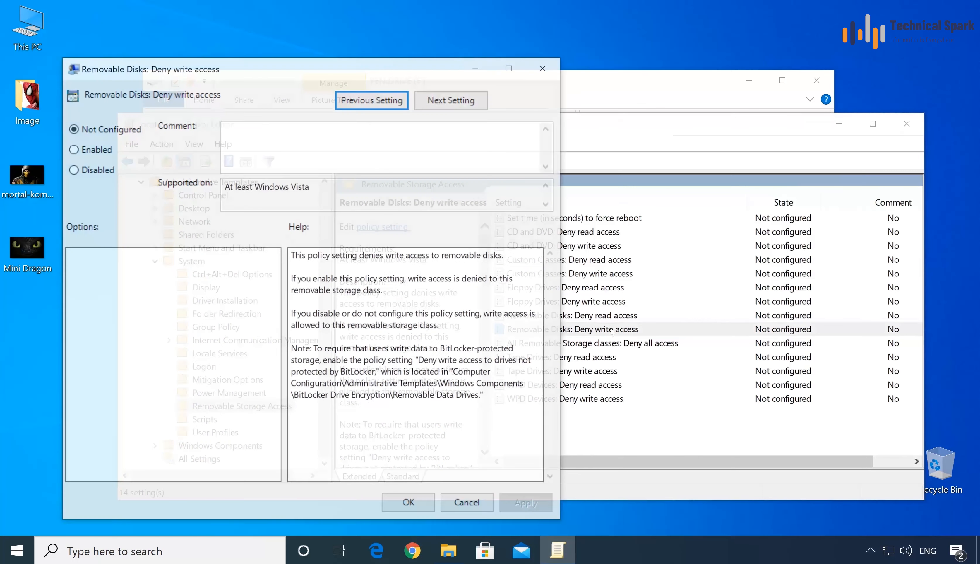
left_click(103, 152)
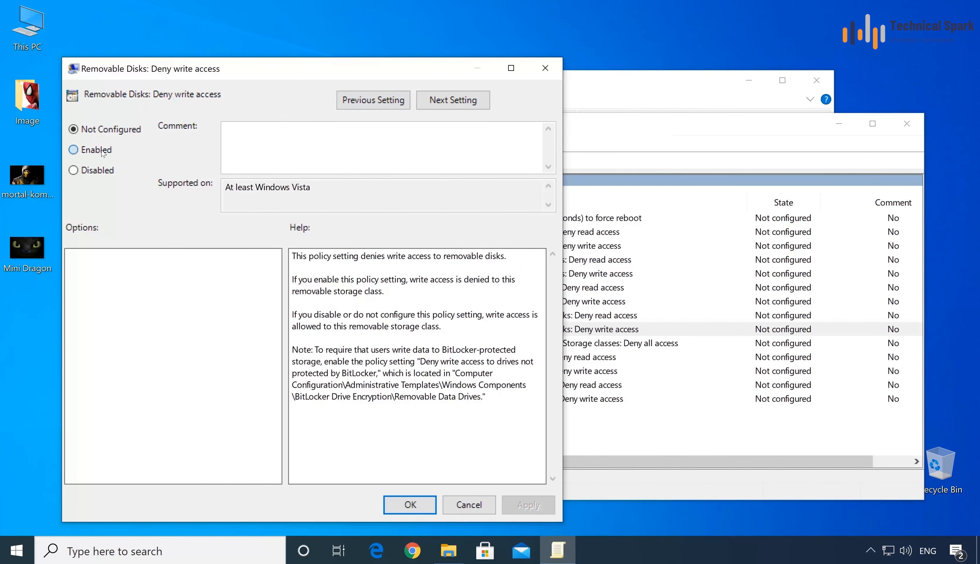
left_click_drag(293, 259, 490, 409)
left_click(490, 409)
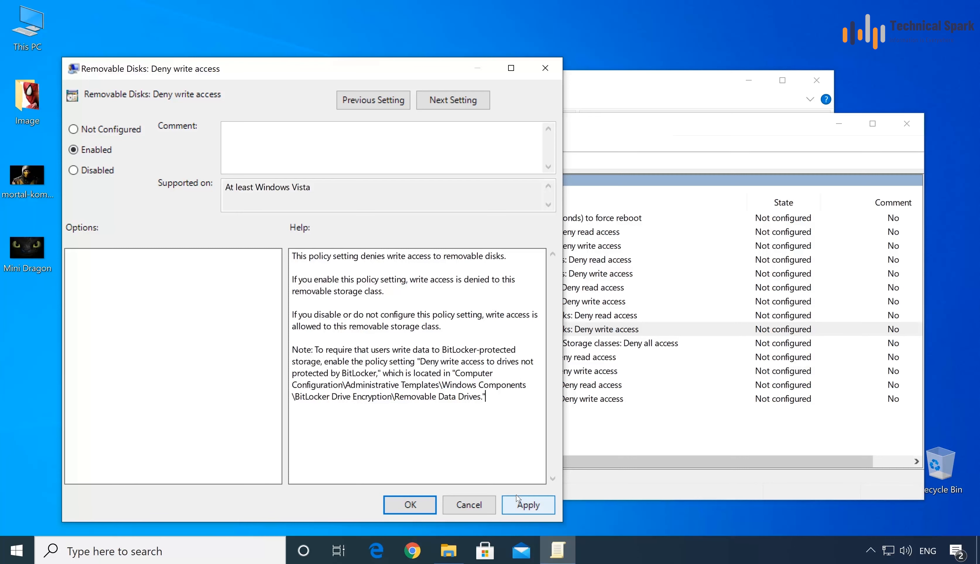
left_click(521, 504)
left_click(411, 505)
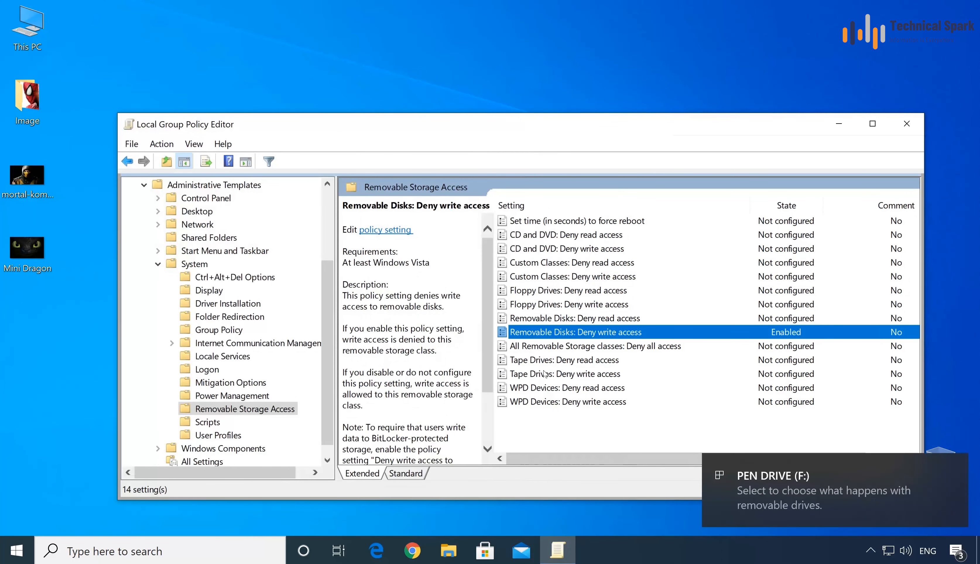
Switch to File Explorer and open PEN DRIVE (F:) from This PC.
left_click(448, 550)
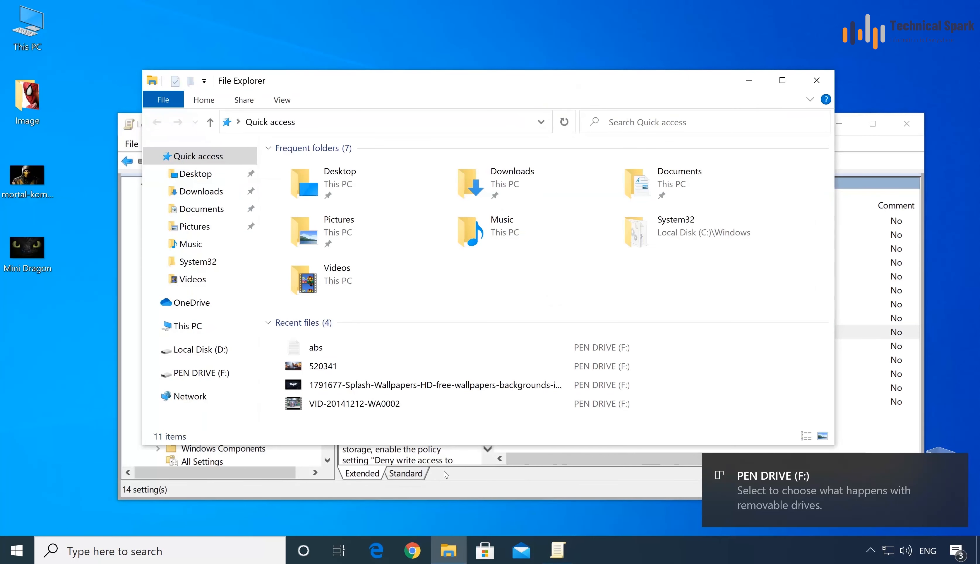
left_click(172, 325)
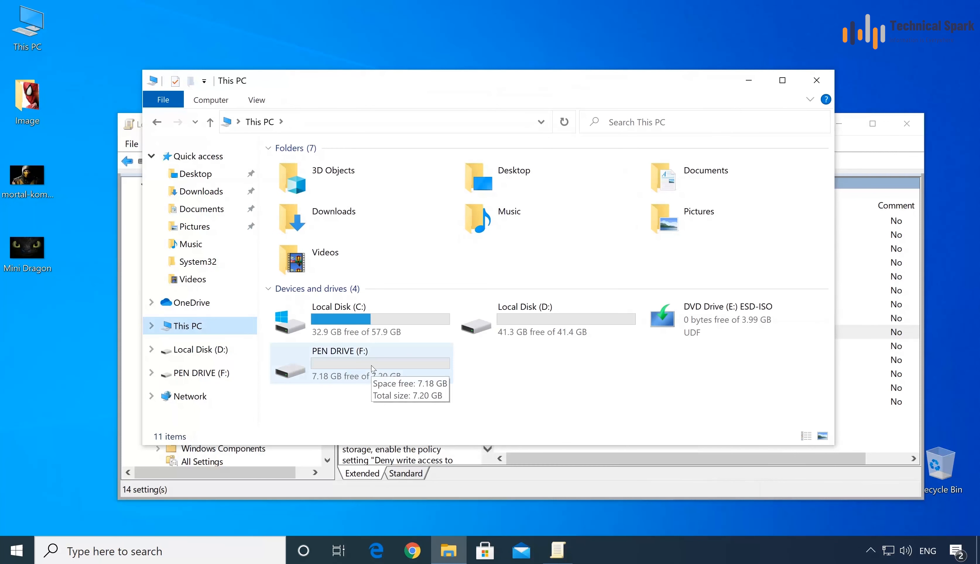
double_click(352, 366)
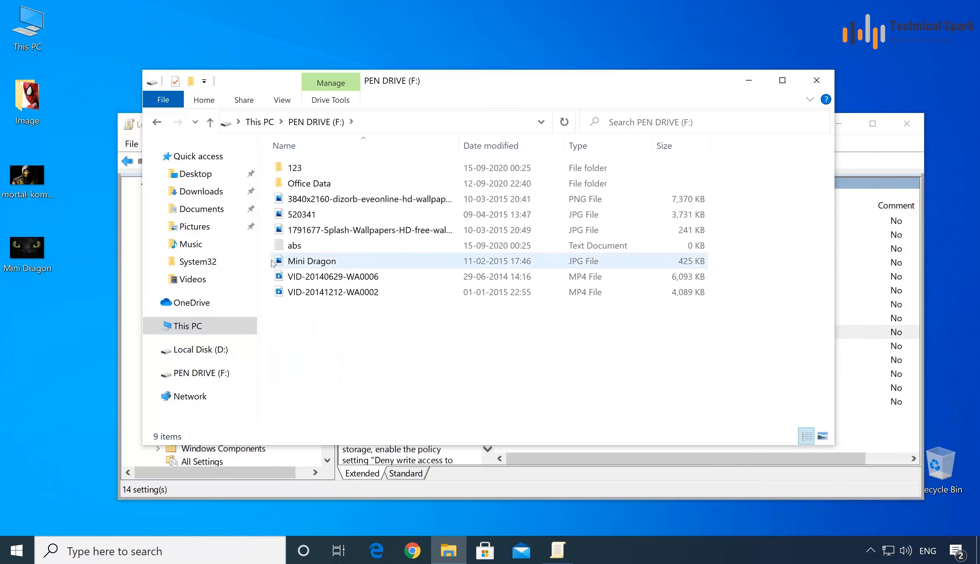
Try to copy the mortal-kom... image from the desktop into PEN DRIVE (F:), continuing with administrator permission.
right_click(28, 183)
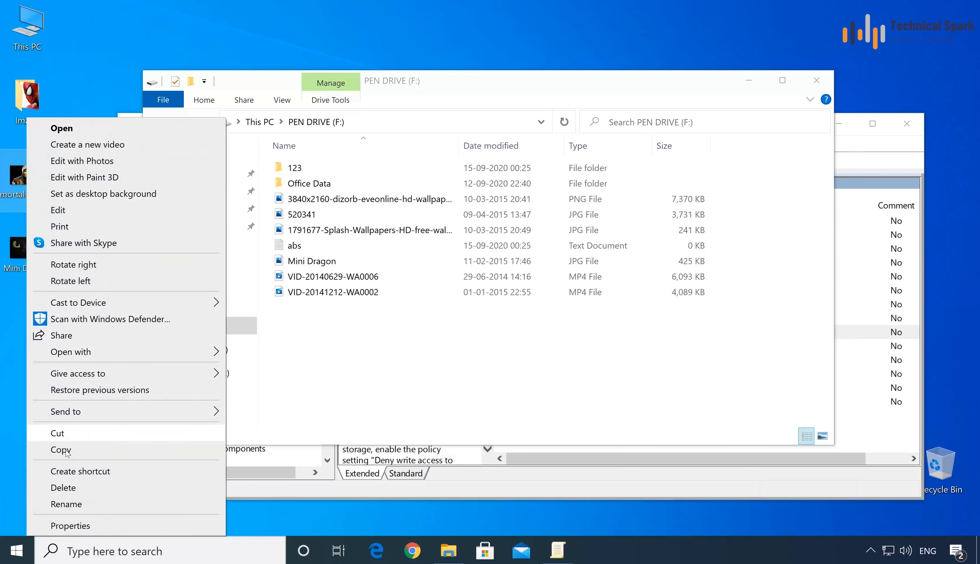
left_click(61, 448)
right_click(419, 353)
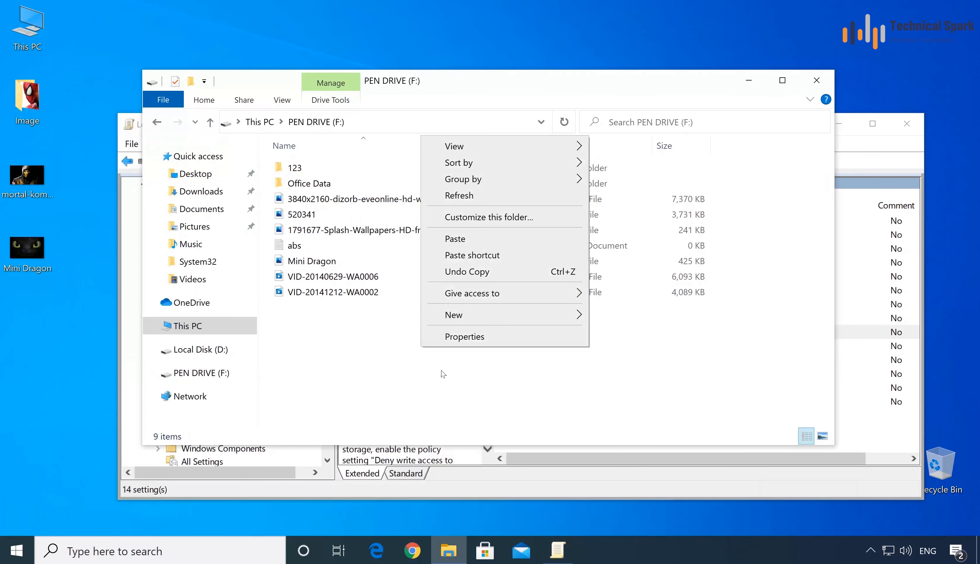
left_click(473, 246)
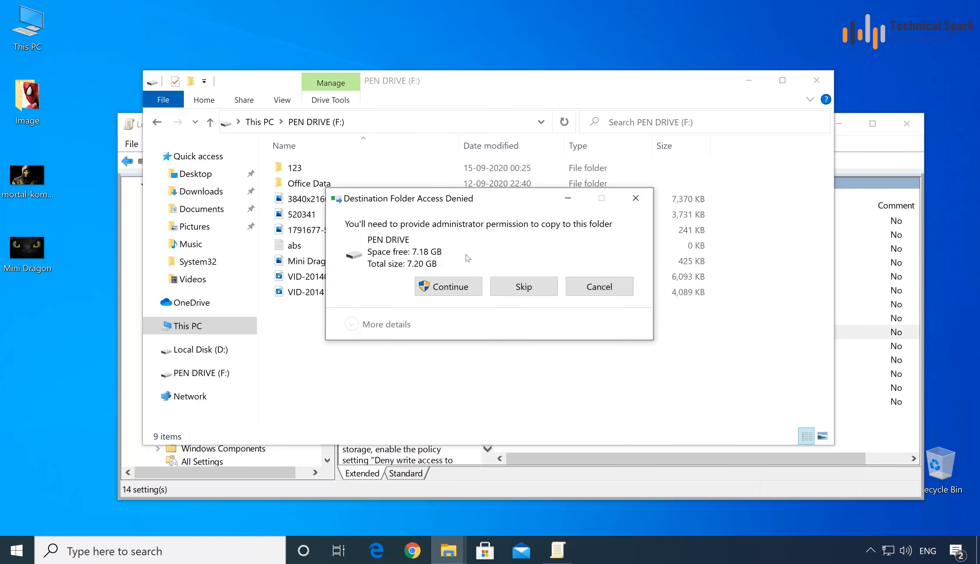
left_click(456, 289)
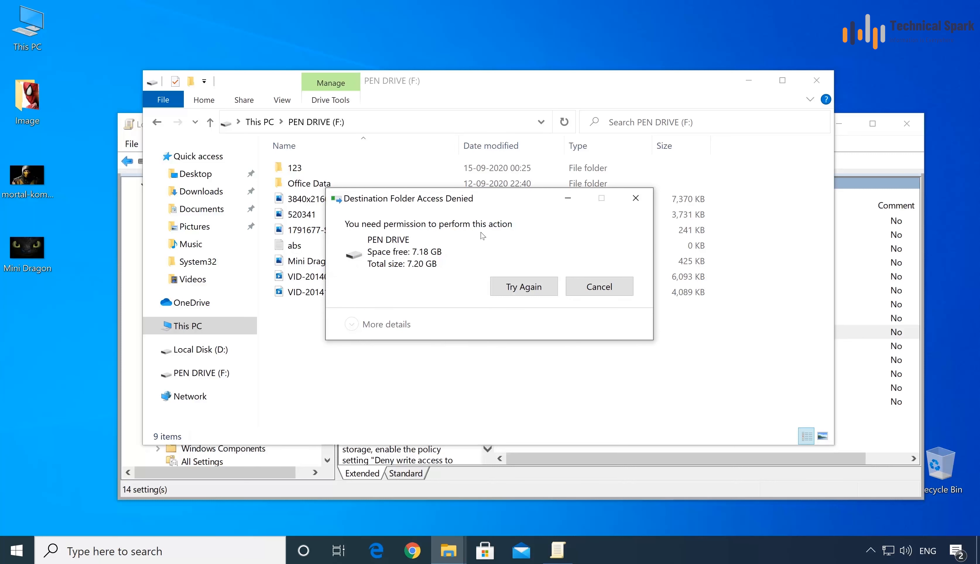
left_click(593, 291)
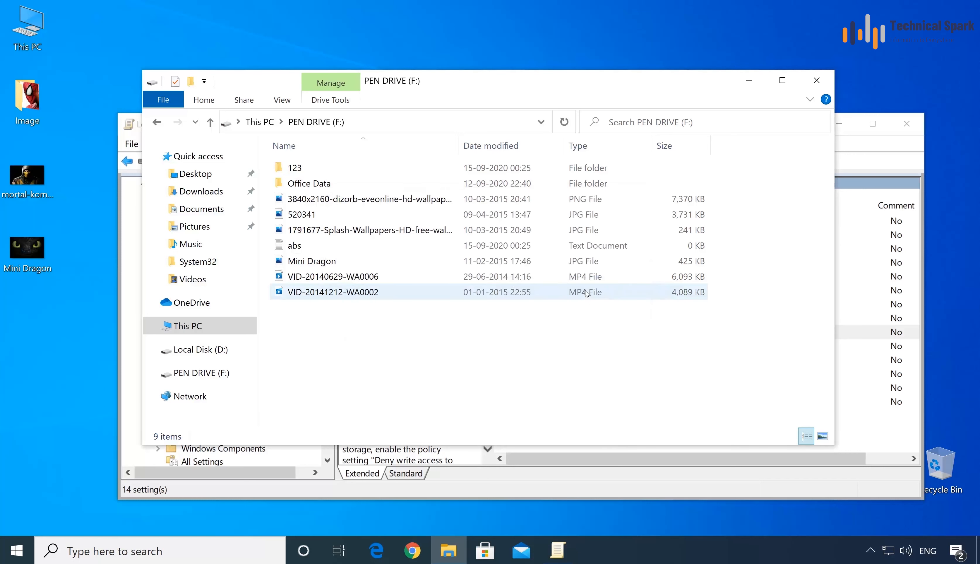
Try to delete the video VID-20140629-WA0006 from PEN DRIVE (F:) with administrator permission, and return to This PC.
left_click(350, 266)
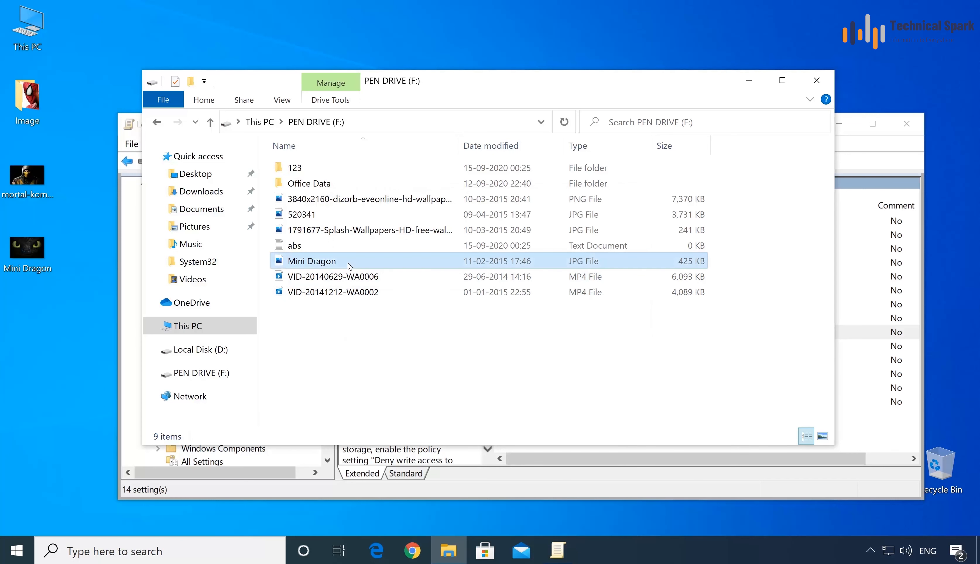
left_click(350, 281)
right_click(338, 273)
left_click(393, 458)
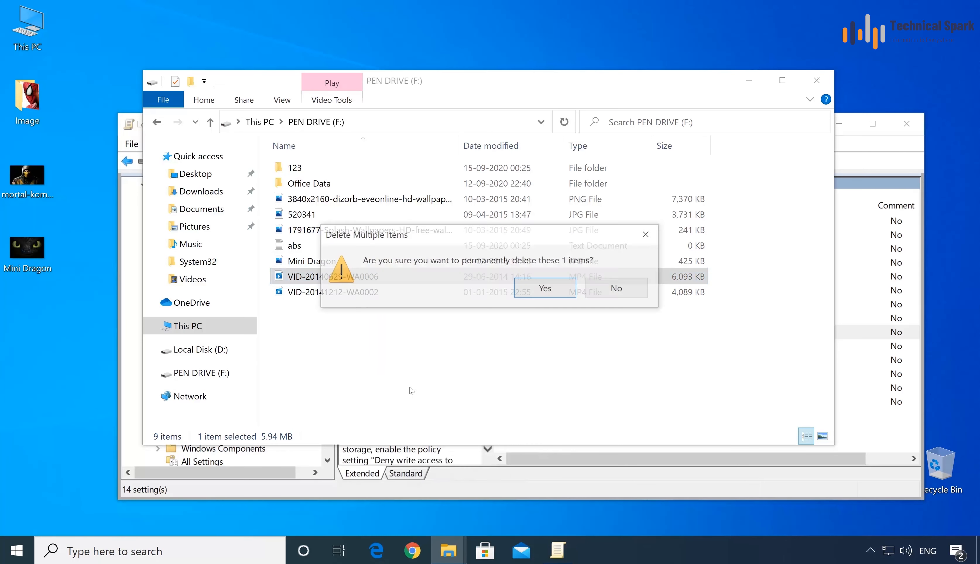
left_click(539, 291)
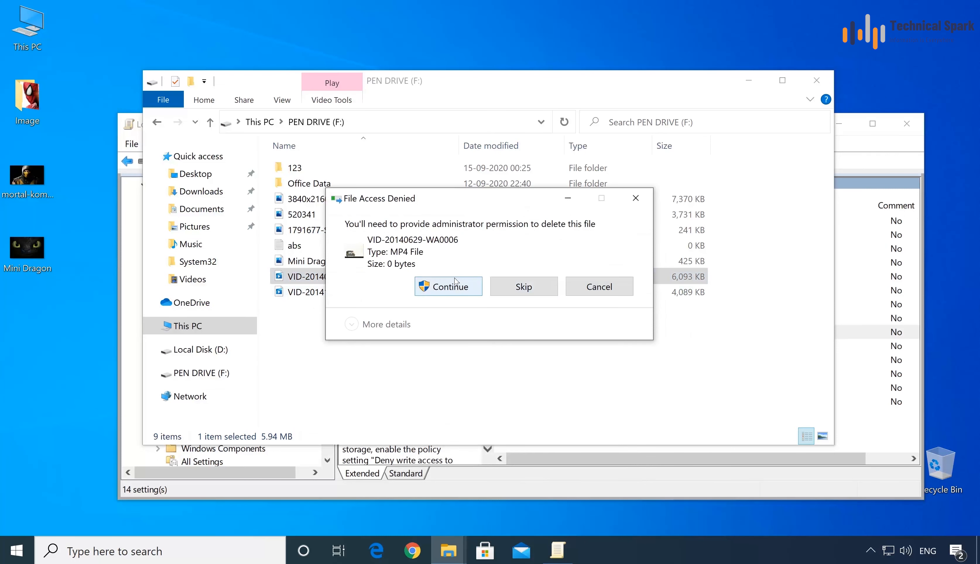
left_click(456, 292)
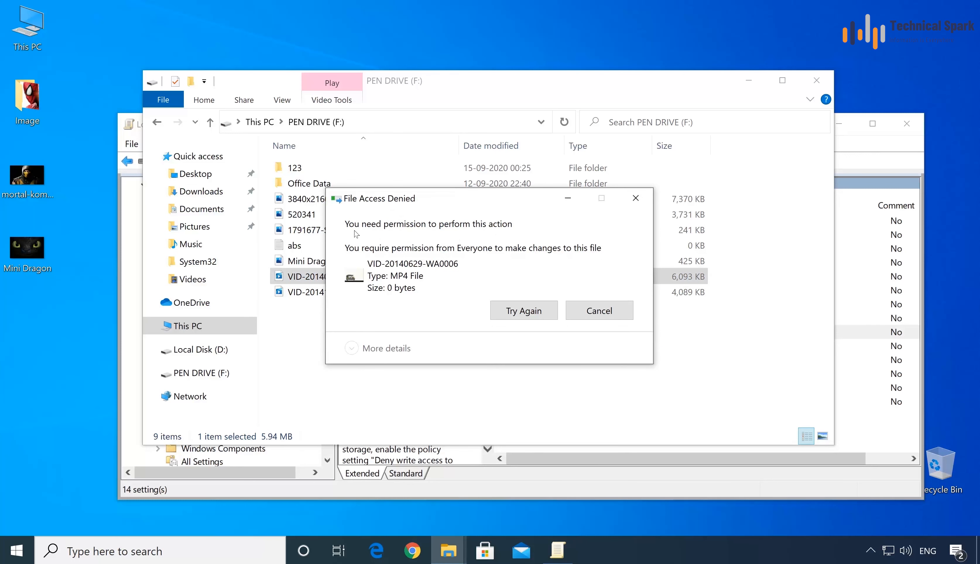
left_click(514, 313)
left_click(615, 313)
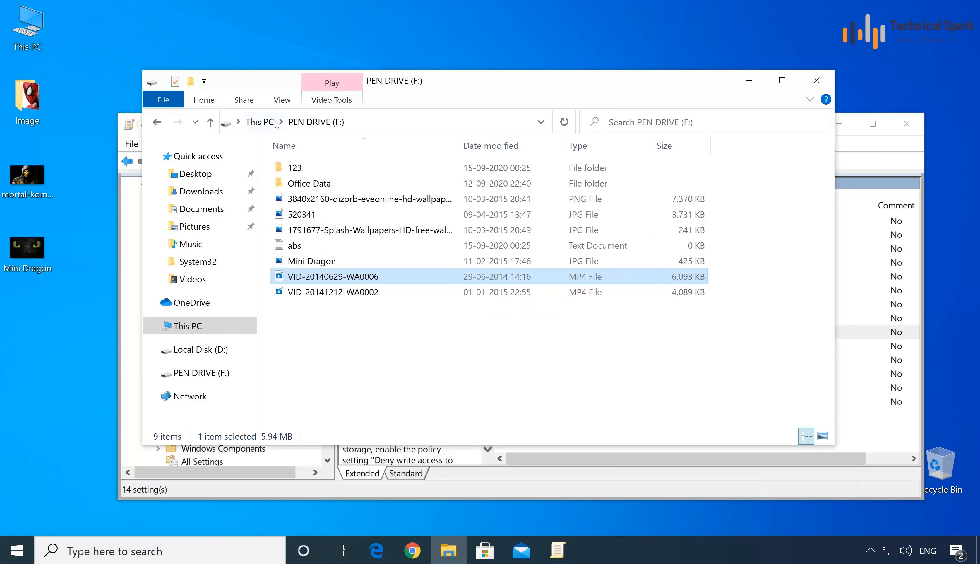
left_click(261, 123)
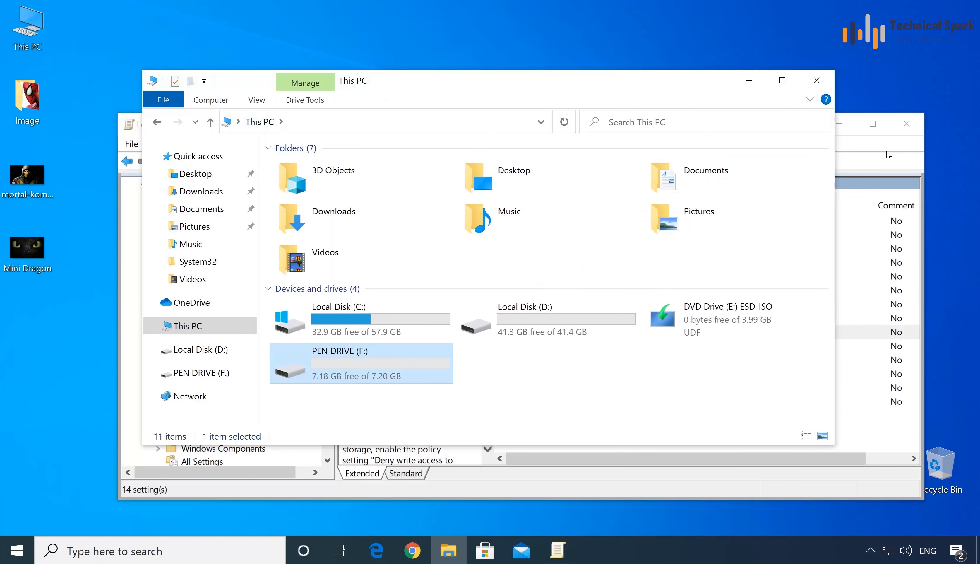
Switch to Local Group Policy Editor, set the "Removable Disks: Deny read access" policy to Enabled and apply it.
left_click(888, 155)
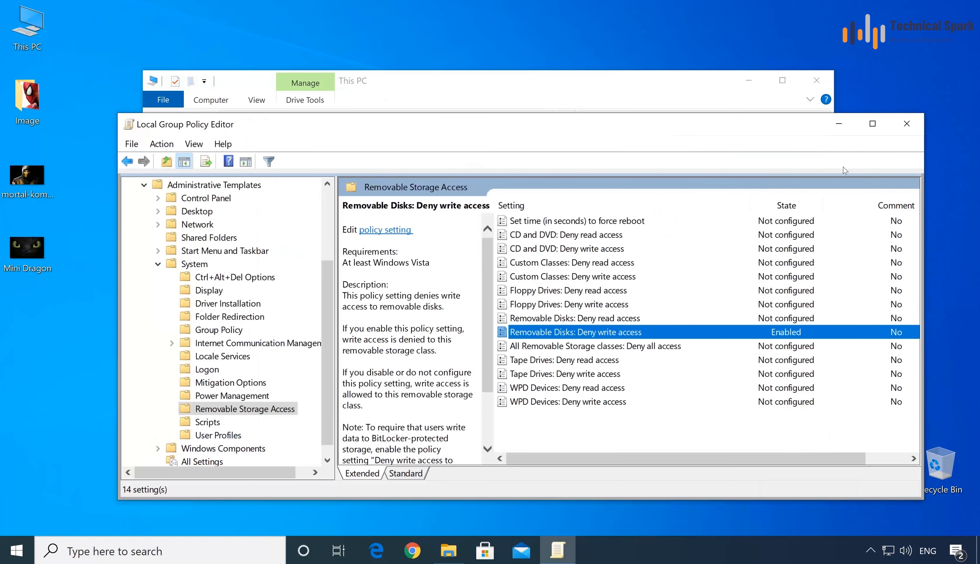
left_click(591, 322)
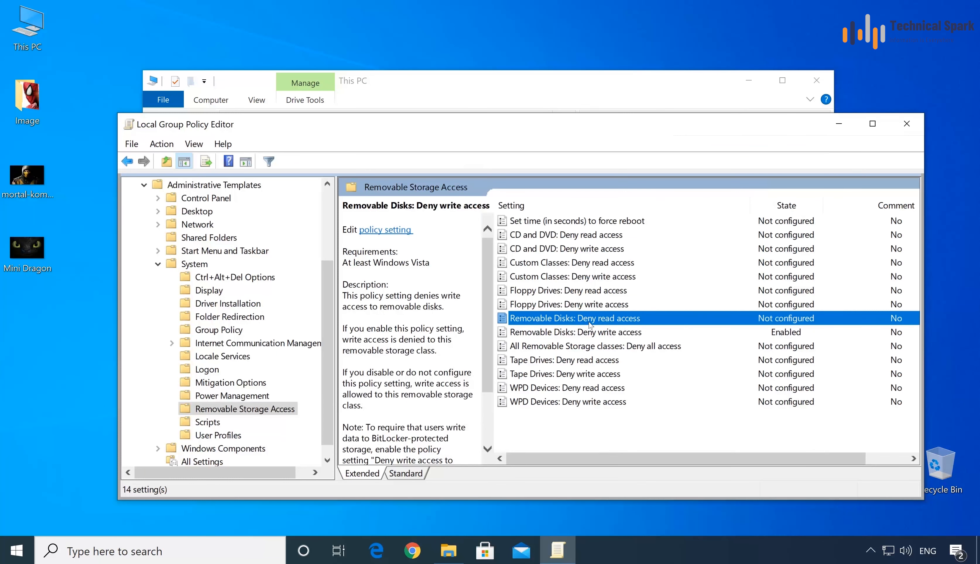
double_click(620, 321)
left_click(117, 188)
left_click_drag(314, 116, 365, 77)
left_click_drag(385, 252, 551, 333)
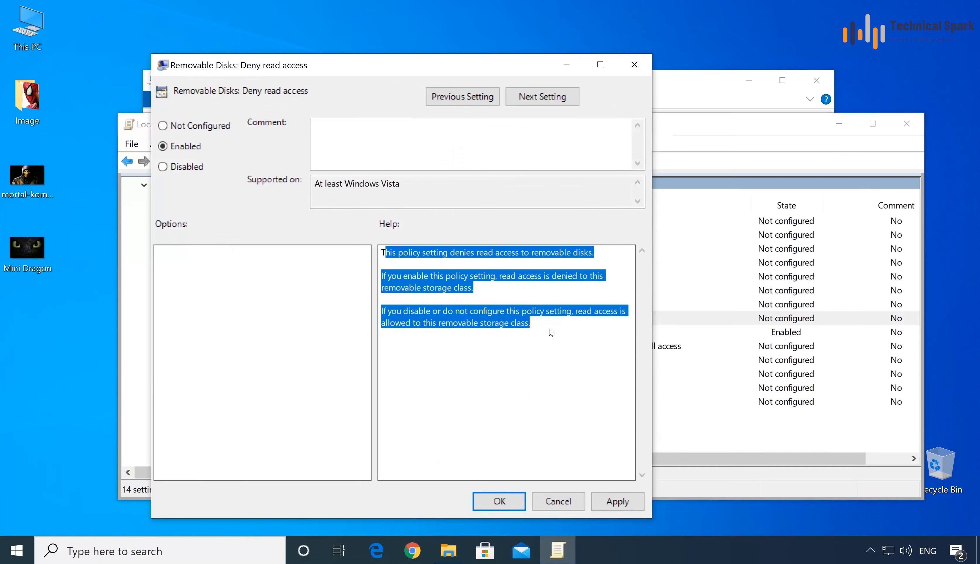
left_click(582, 389)
left_click(617, 501)
left_click(517, 502)
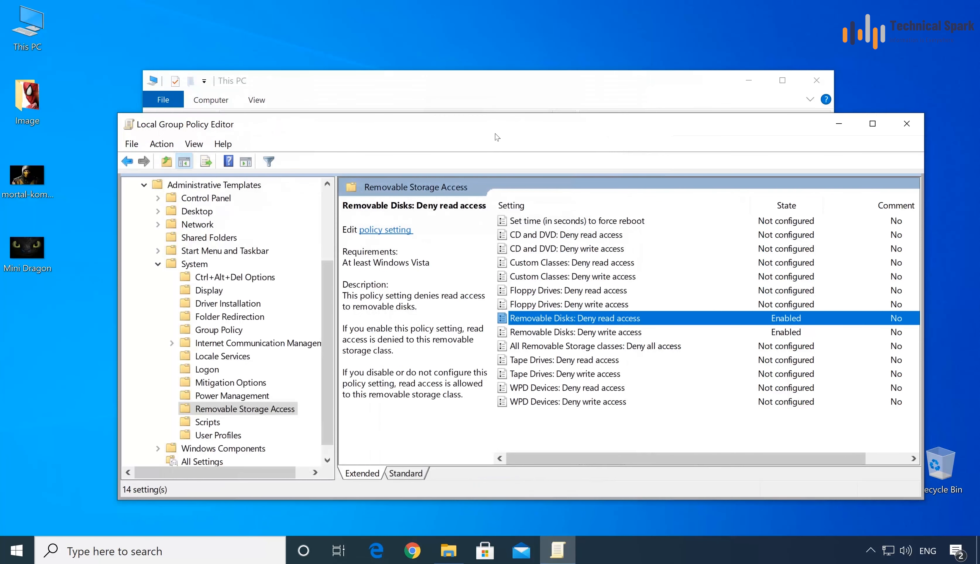
Switch to File Explorer, refresh This PC and try to open PEN DRIVE (F:), then return to Local Group Policy Editor.
left_click(500, 99)
right_click(522, 407)
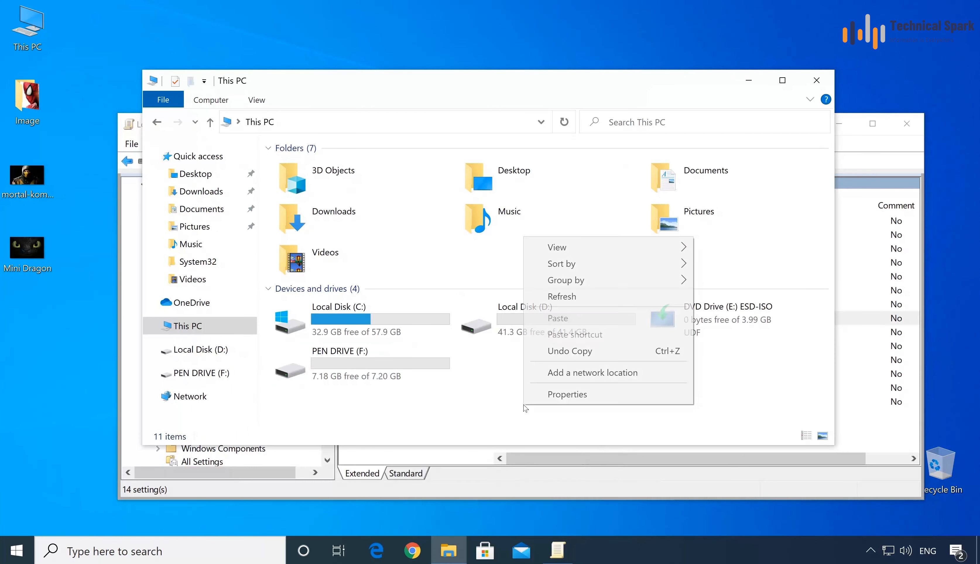
left_click(560, 297)
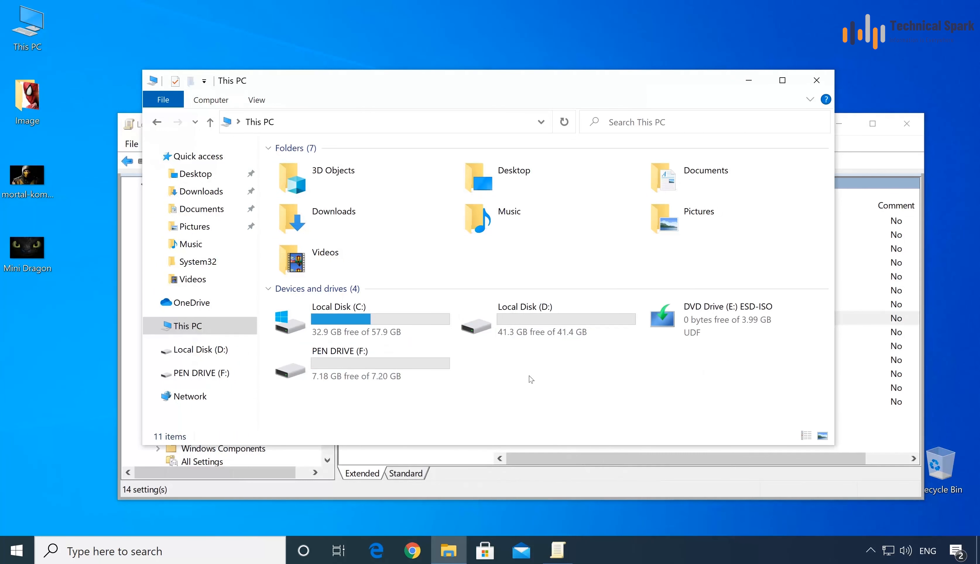
left_click(375, 355)
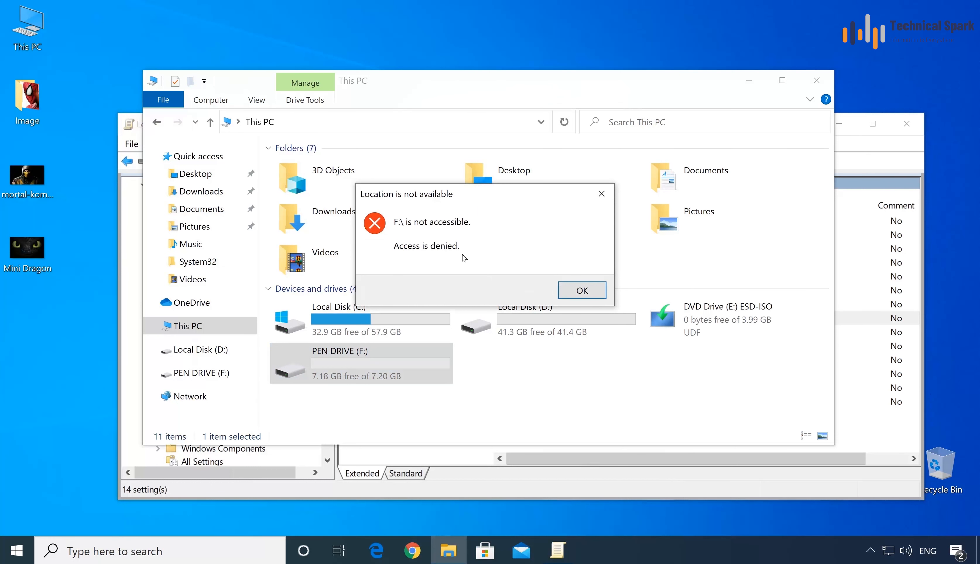
left_click(592, 288)
left_click(859, 148)
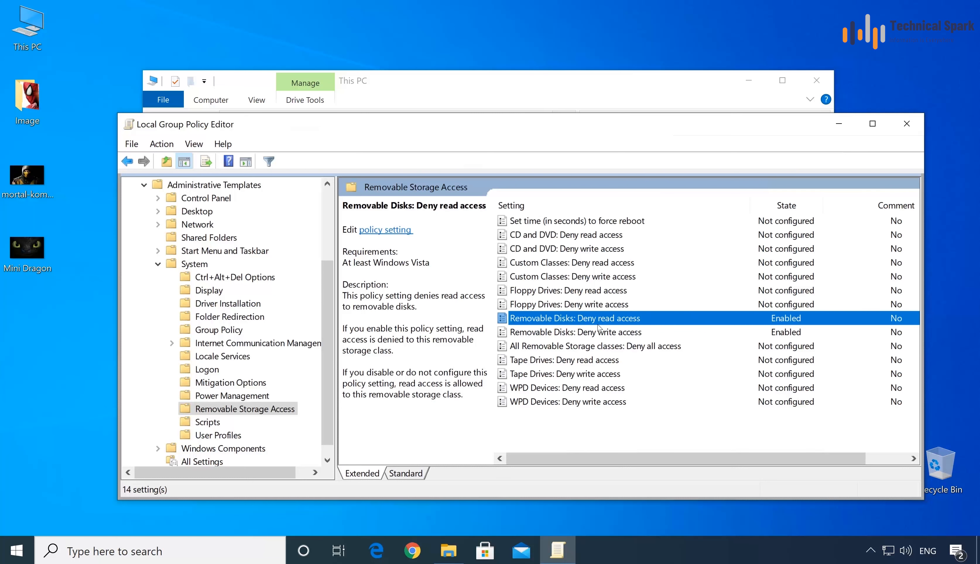
left_click(607, 333)
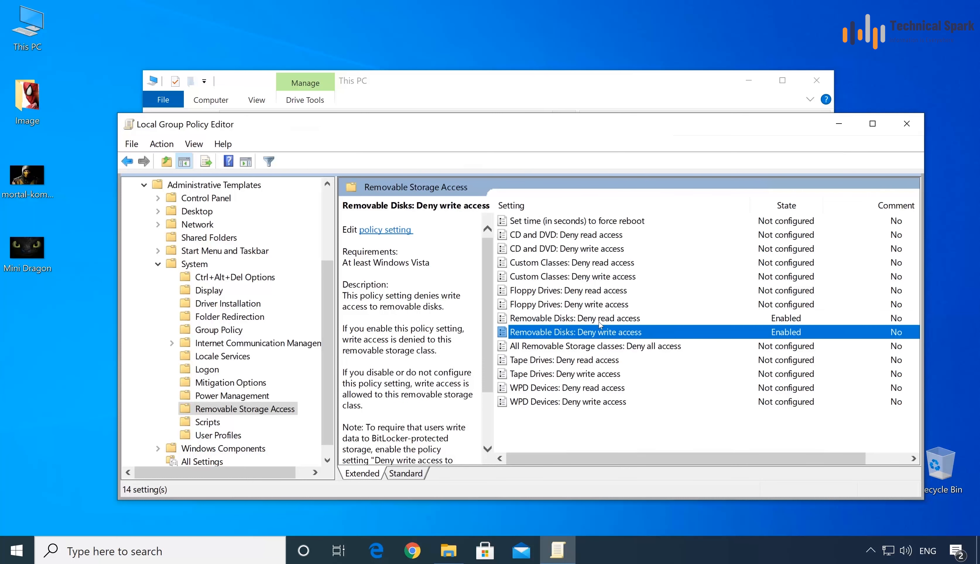
Open Command Prompt, enter the command gpupdate /force without running it, and close the window.
left_click(113, 558)
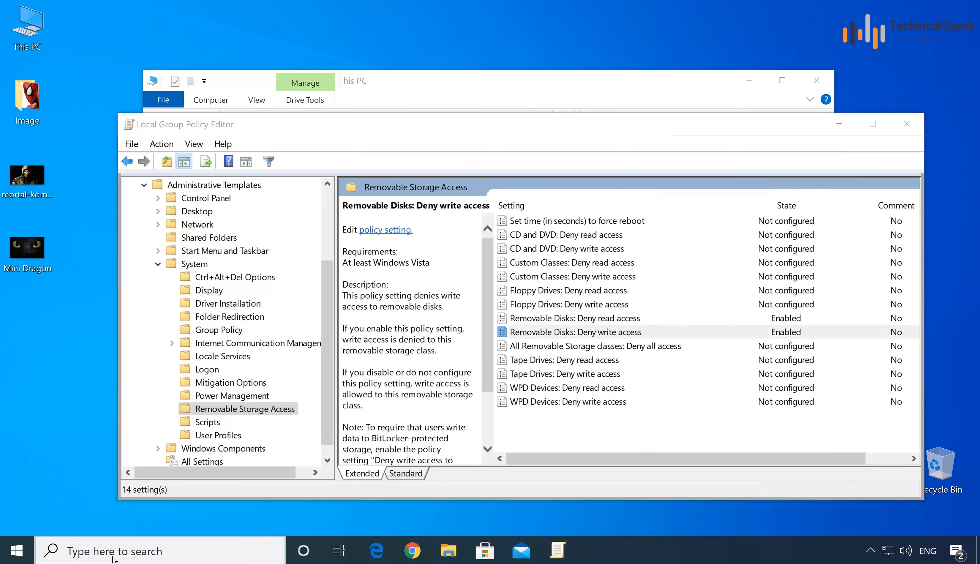
type("cmd")
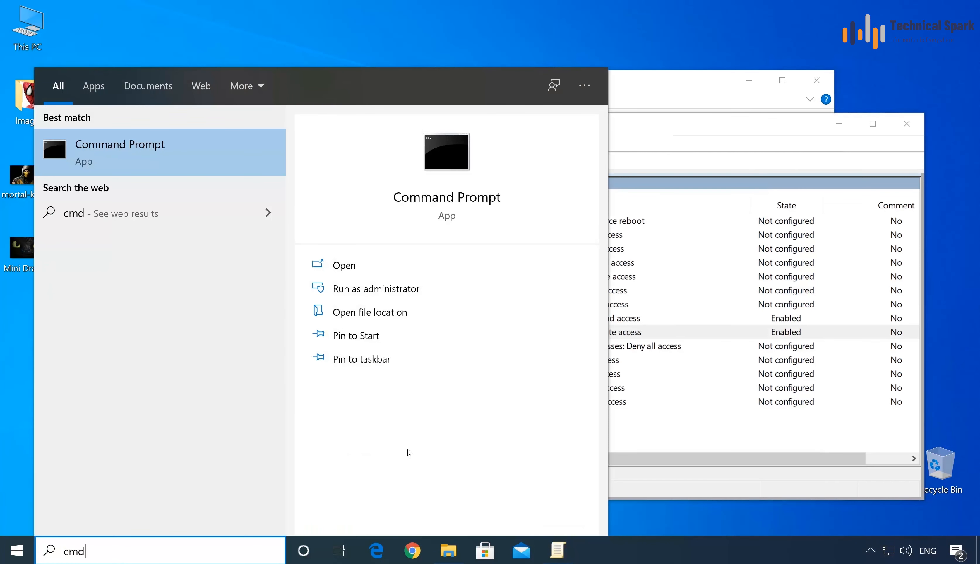
right_click(144, 134)
key("Escape")
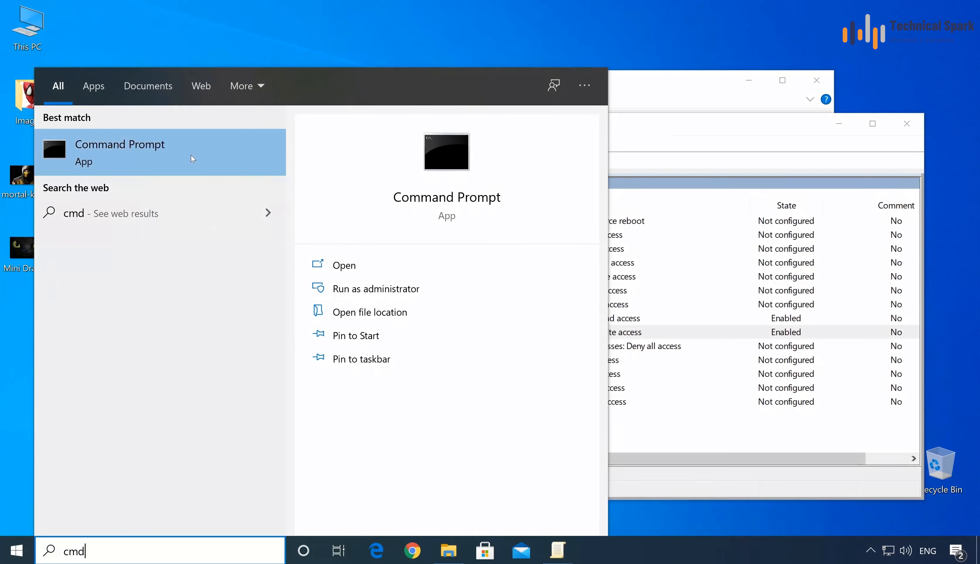
left_click(191, 155)
left_click(323, 204)
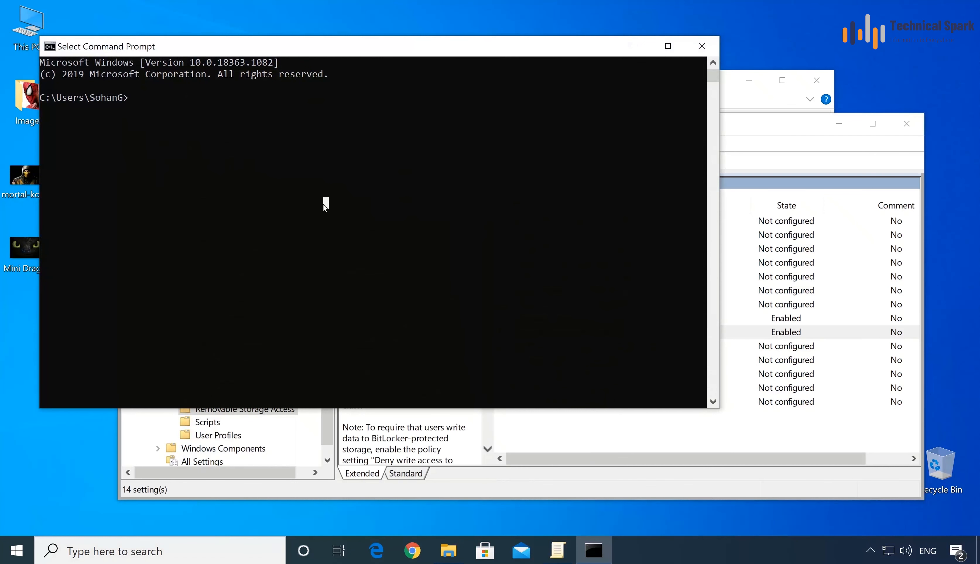
type("gpupdate")
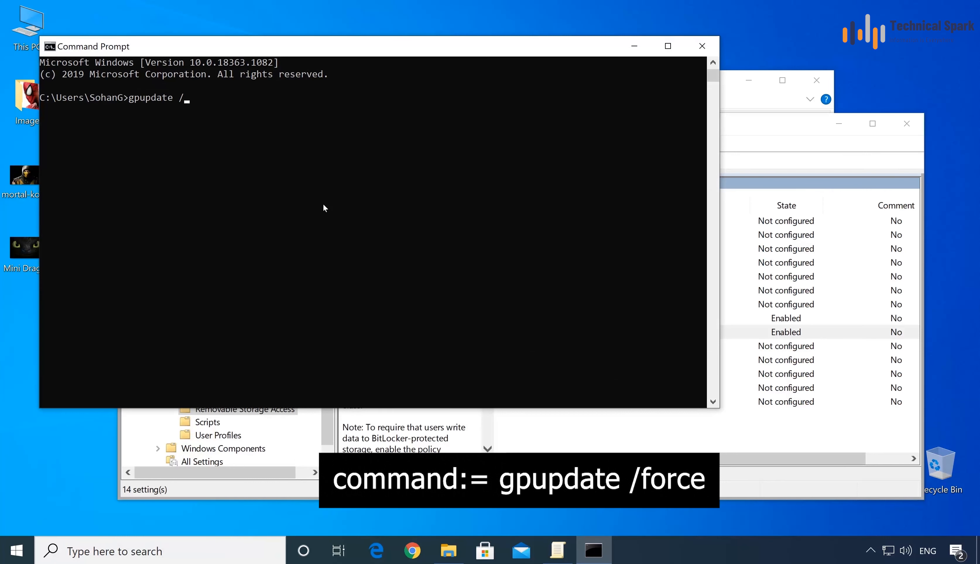
type(" /force")
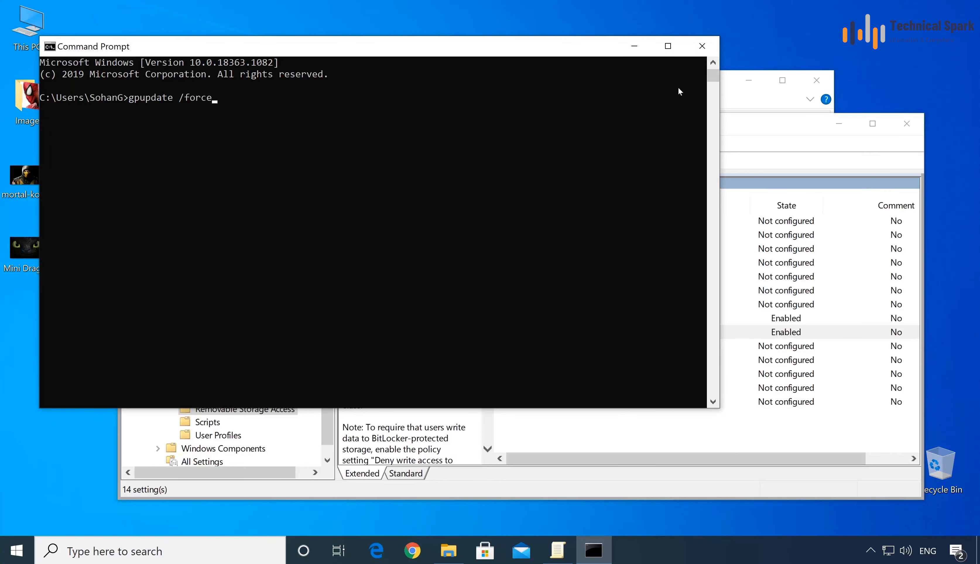
left_click(702, 46)
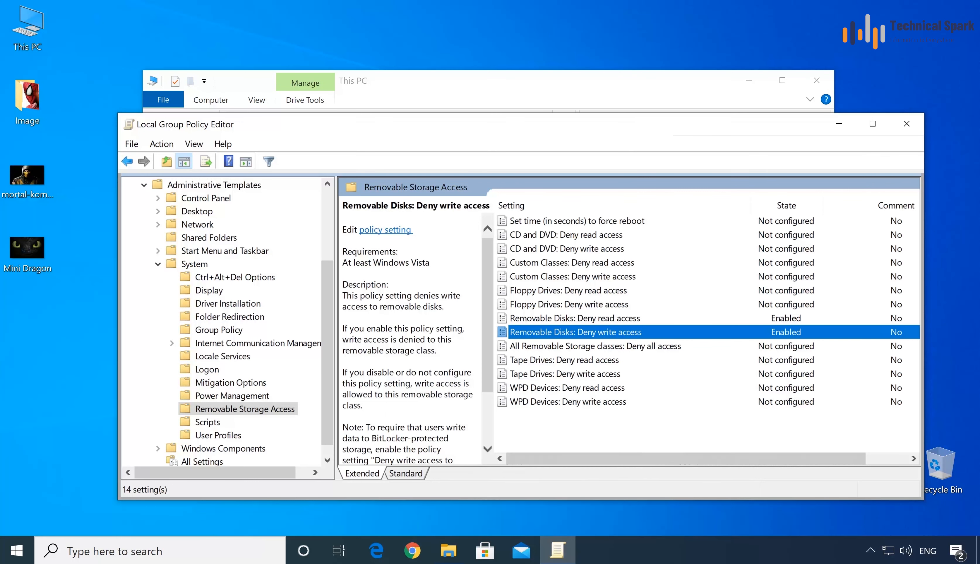
Set the "Removable Disks: Deny read access" policy to Not Configured and apply it.
left_click(626, 319)
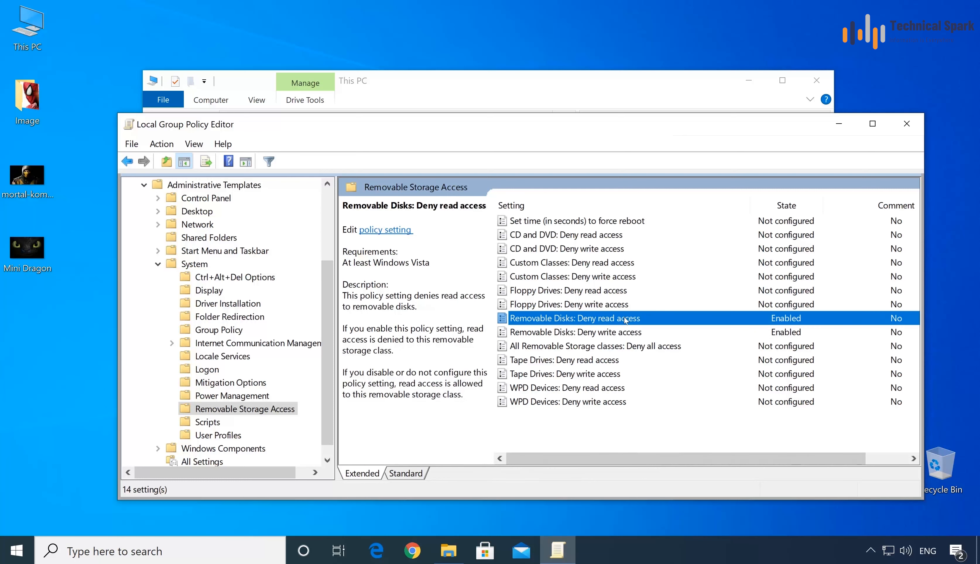
double_click(626, 319)
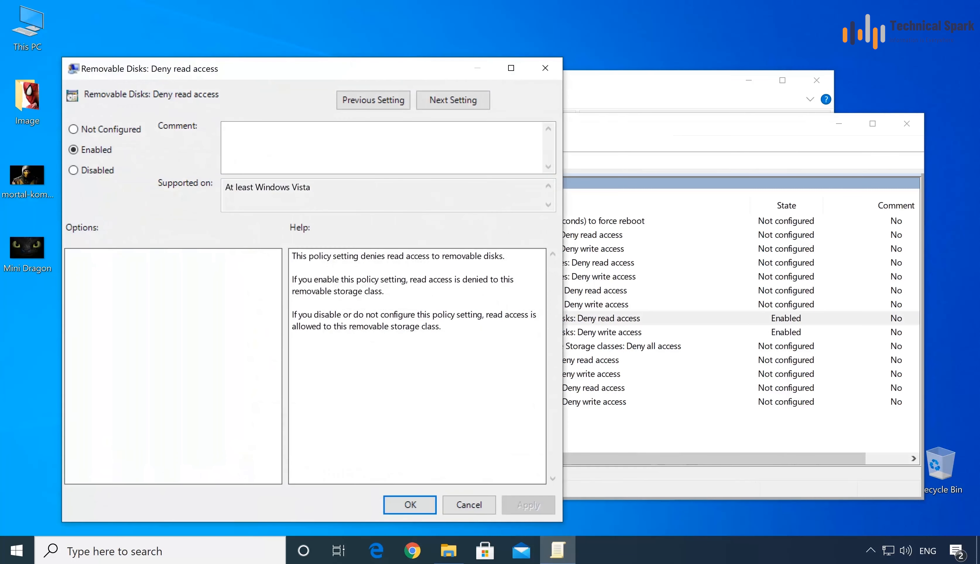
left_click(94, 131)
left_click(528, 505)
left_click(409, 506)
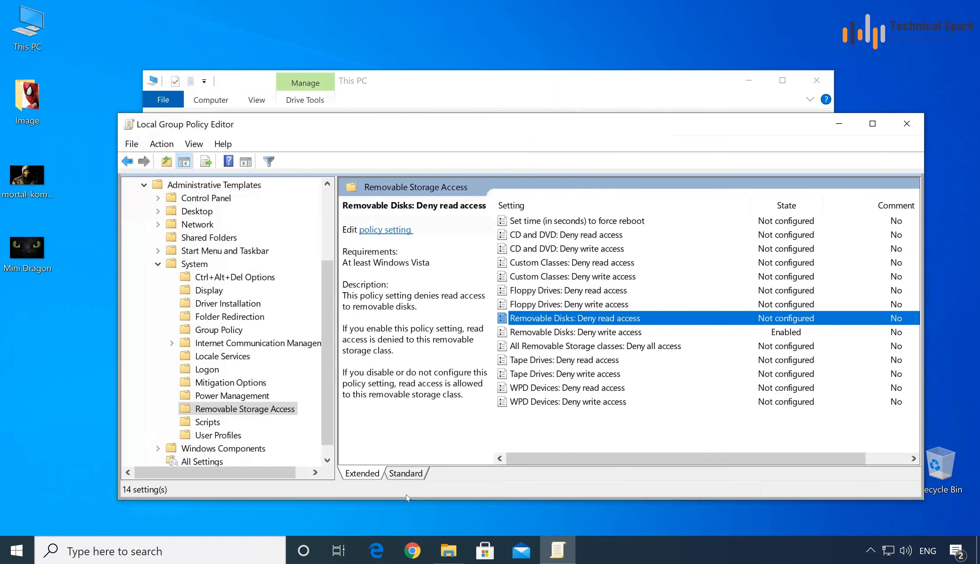
Set the "Removable Disks: Deny write access" policy to Not Configured and apply it.
left_click(642, 334)
double_click(635, 332)
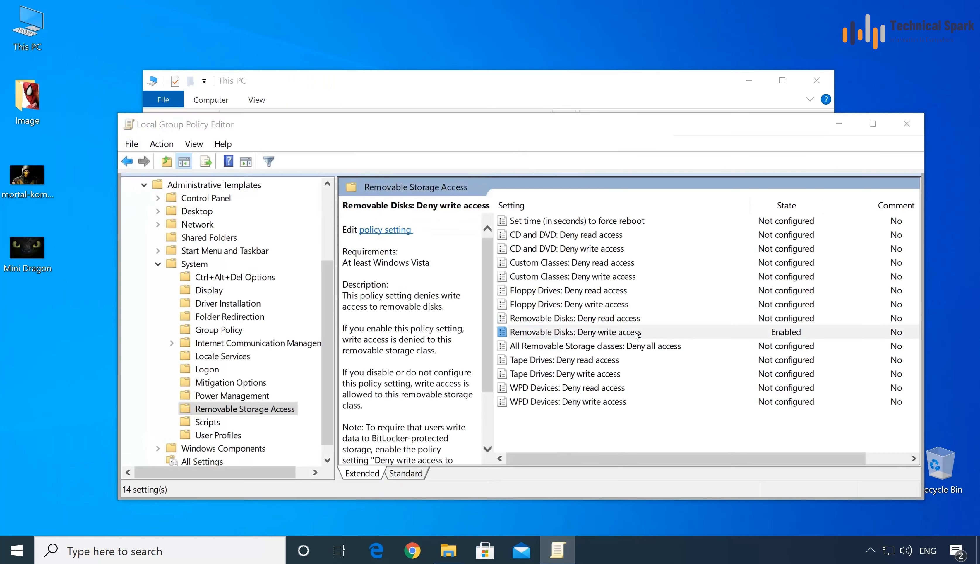
left_click(140, 151)
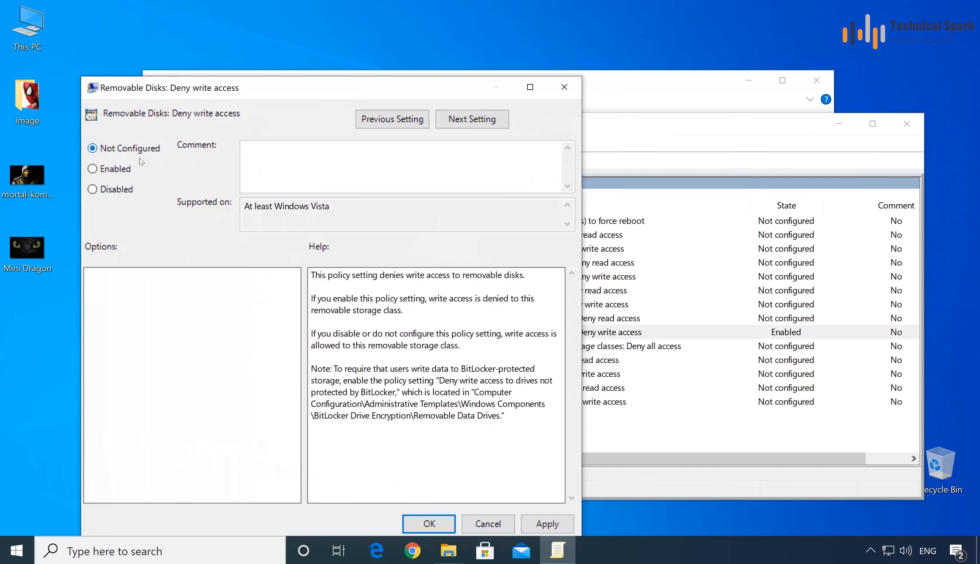
left_click(547, 524)
left_click(442, 528)
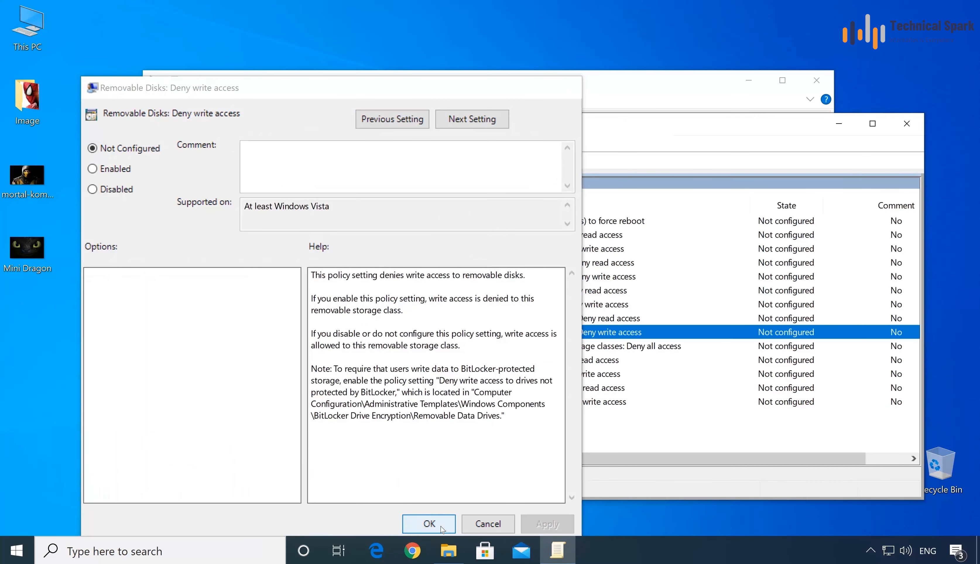
Switch to File Explorer, refresh This PC and open PEN DRIVE (F:).
left_click(505, 90)
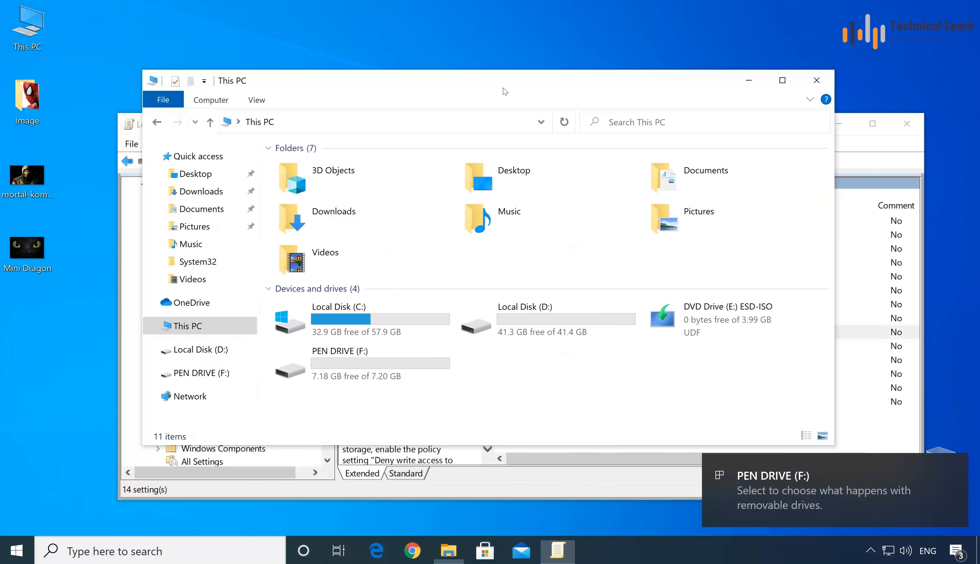
right_click(502, 389)
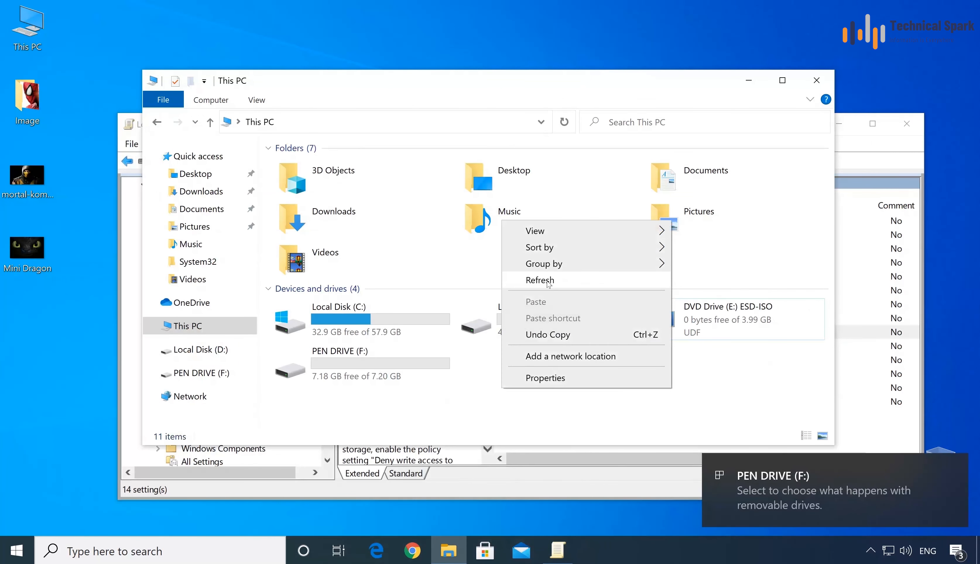
left_click(548, 282)
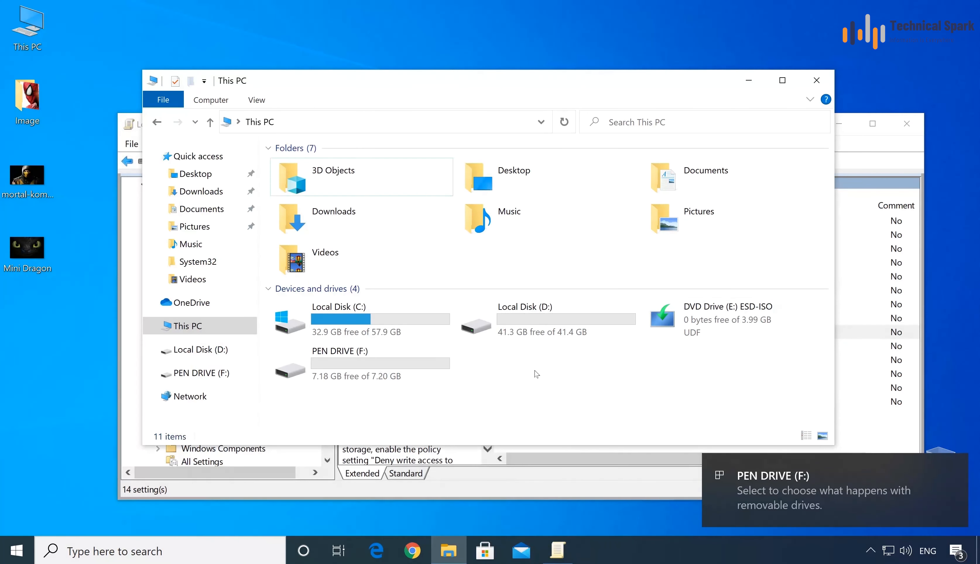
double_click(373, 372)
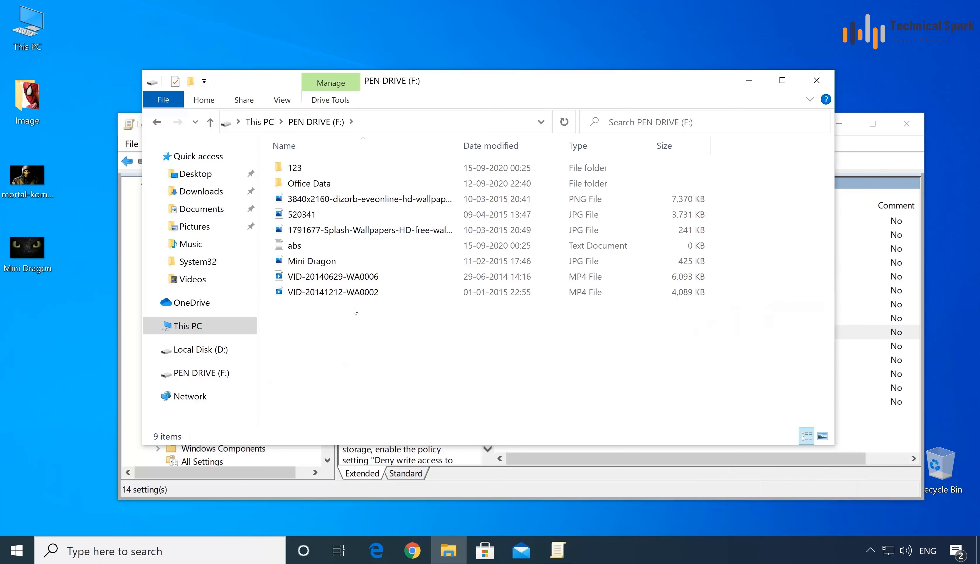
Permanently delete the text document abs from PEN DRIVE (F:).
left_click(330, 245)
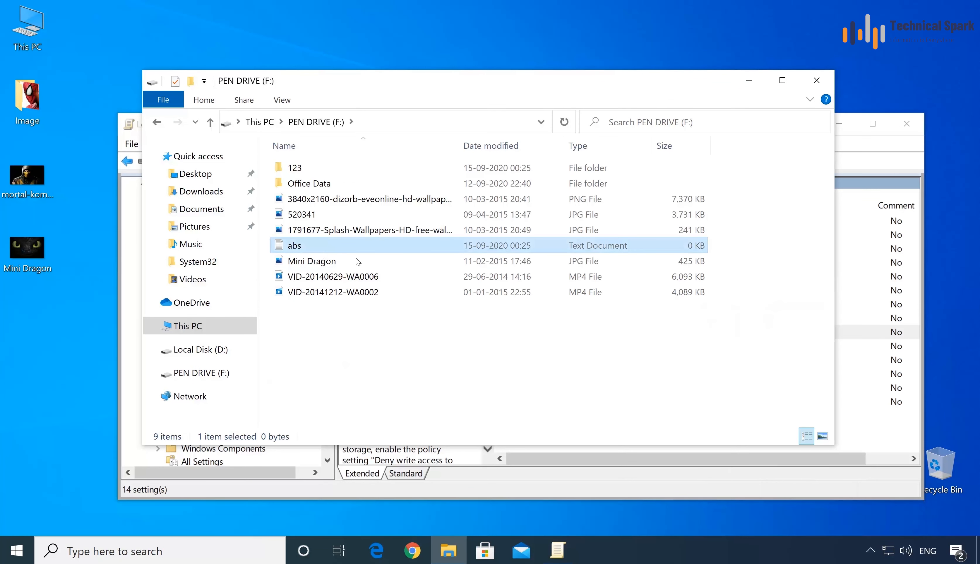
right_click(335, 244)
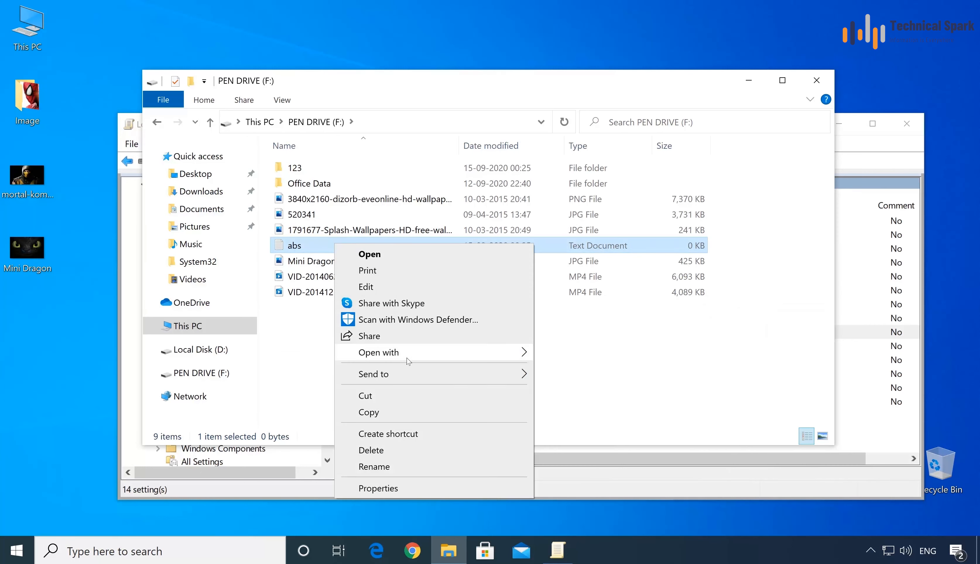
left_click(371, 450)
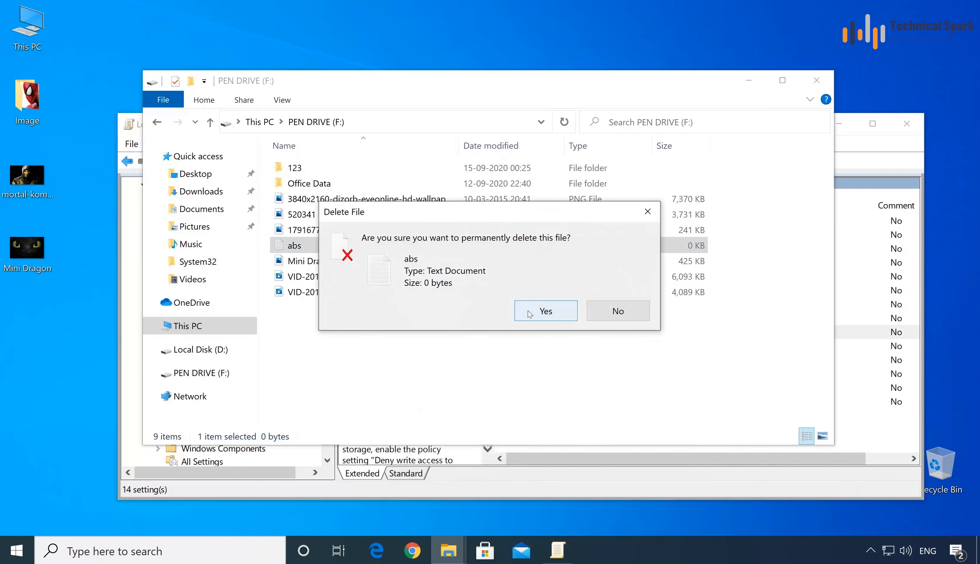
left_click(530, 314)
Copy the Image folder from the desktop into PEN DRIVE (F:).
left_click(88, 96)
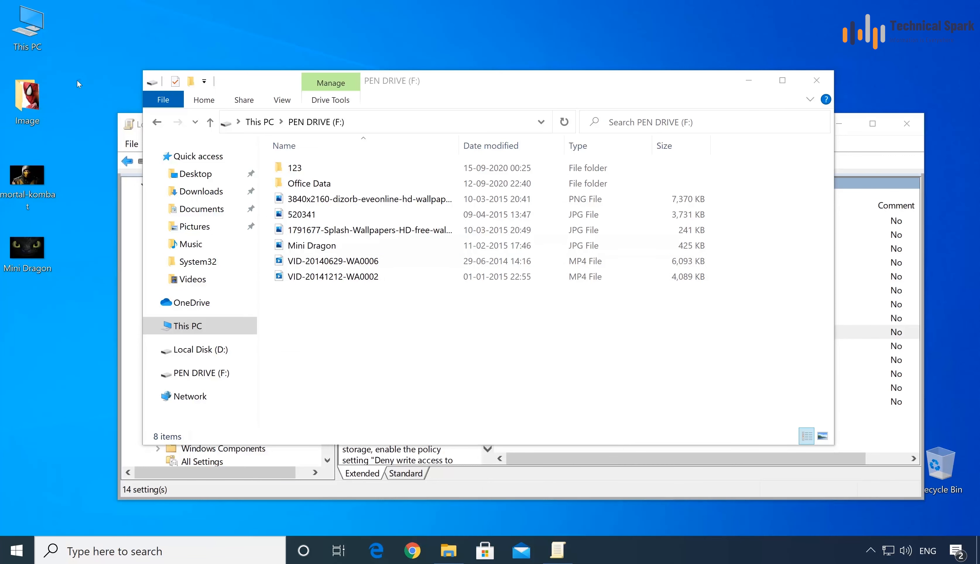
right_click(21, 102)
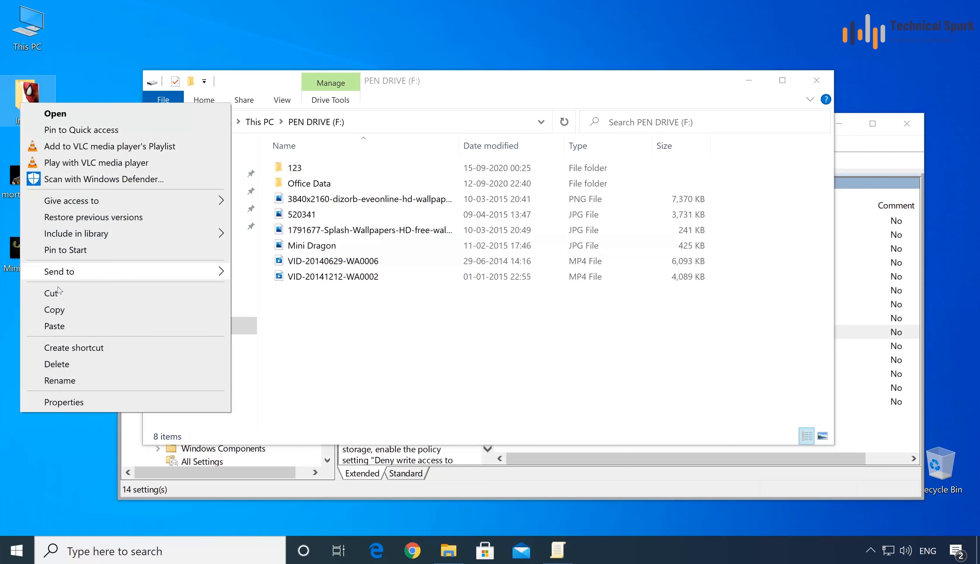
left_click(70, 313)
right_click(368, 325)
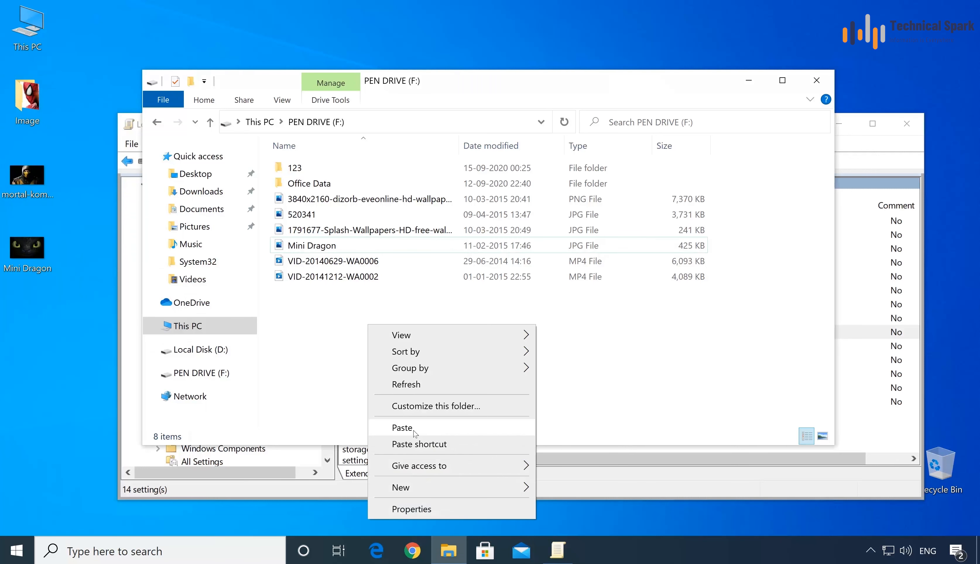
left_click(403, 427)
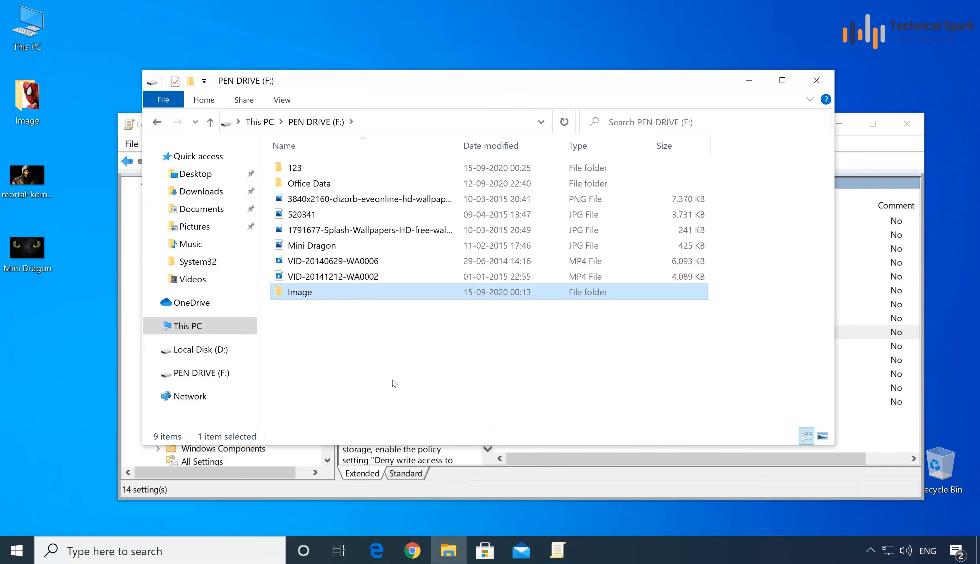